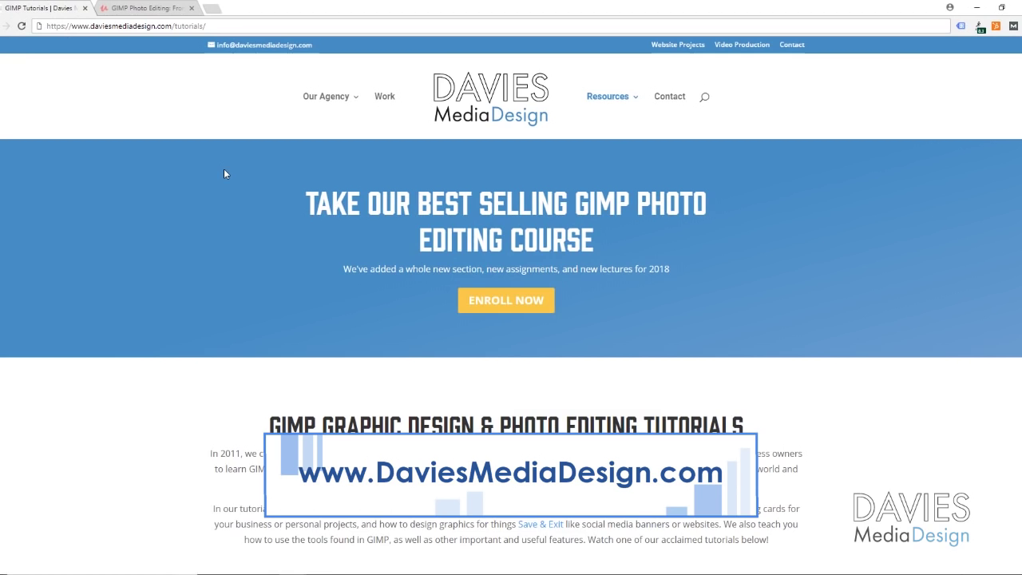
# Step: Scroll the Davies Media Design tutorials page, then switch to the Udemy GIMP Photo Editing course tab
pyautogui.scroll(-10, 226, 173)
pyautogui.scroll(-14, 253, 304)
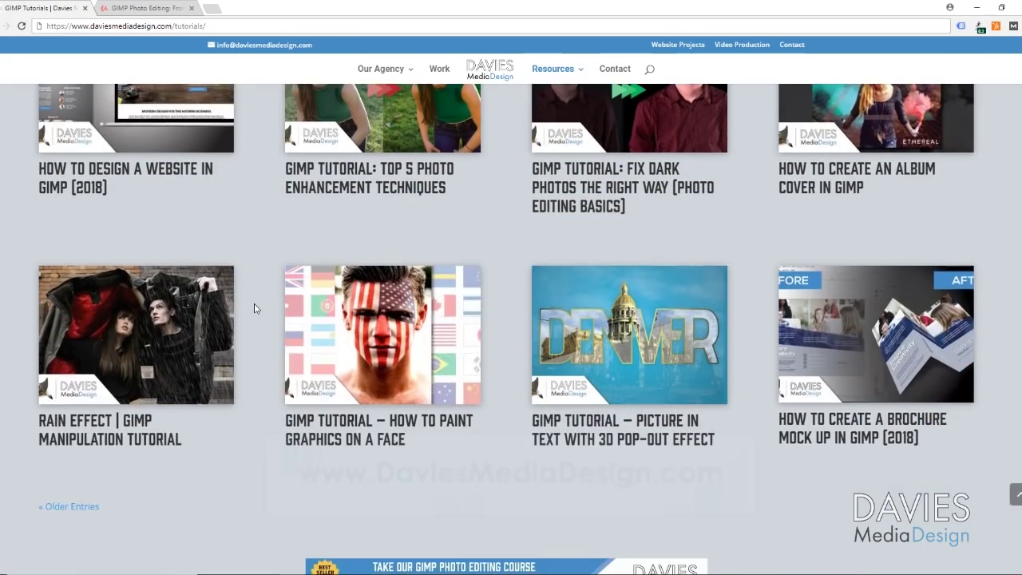
pyautogui.scroll(-2, 256, 310)
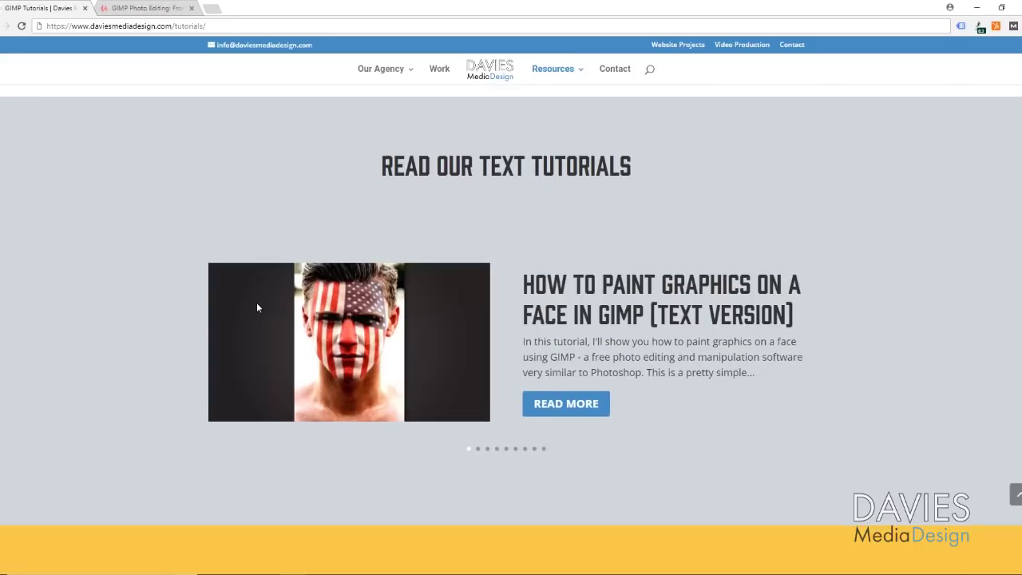
pyautogui.click(152, 7)
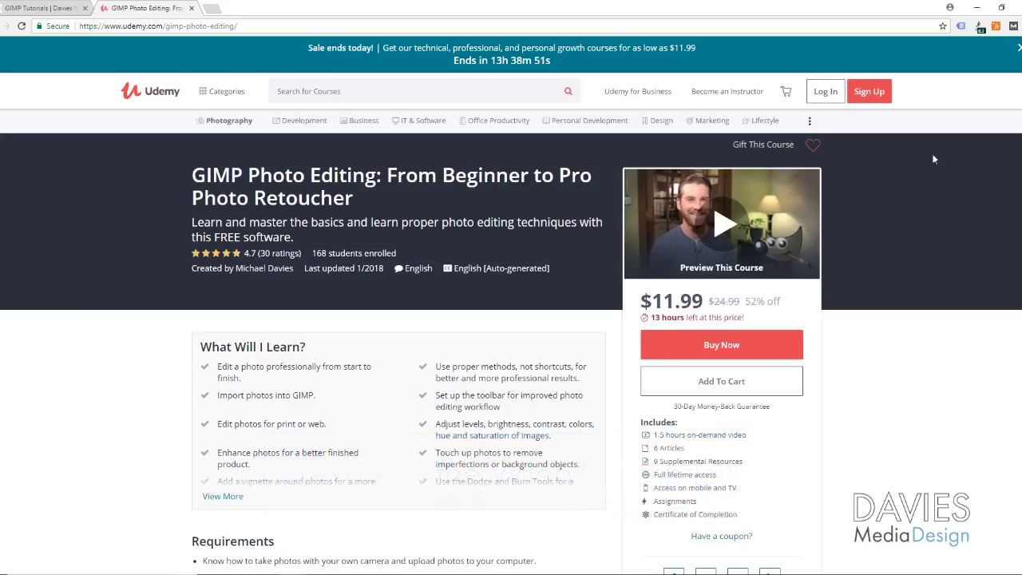
# Step: Minimize Chrome to reveal the empty GIMP window
pyautogui.click(976, 8)
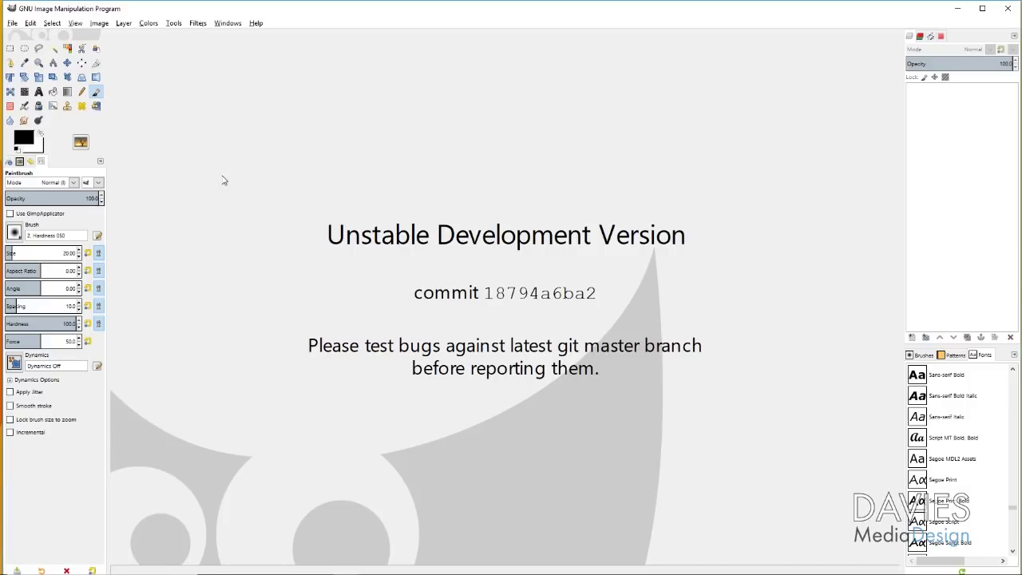
# Step: In Preferences > Input Devices, bring up the Configure Extended Input Devices dialog
pyautogui.click(33, 25)
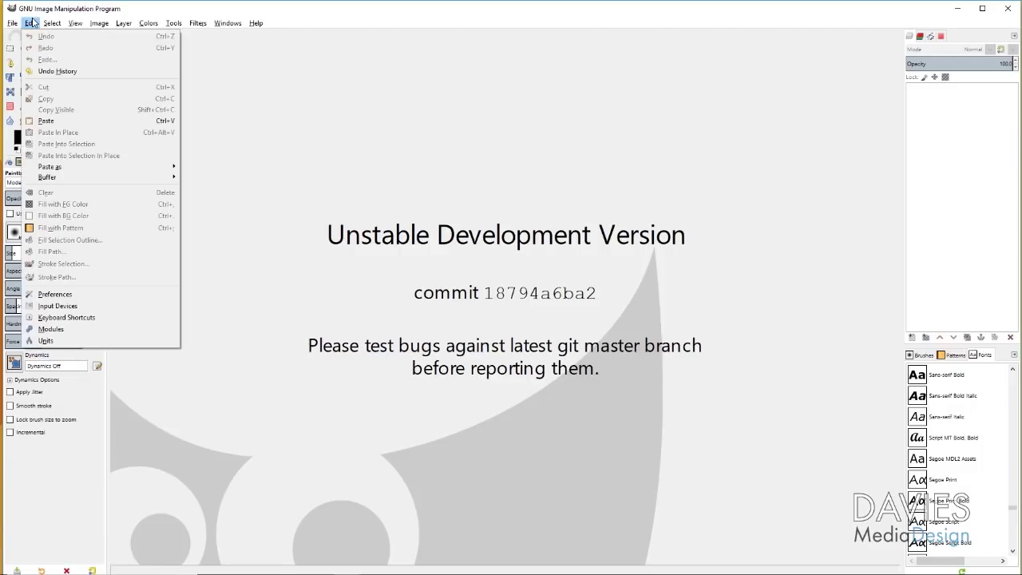
pyautogui.click(88, 295)
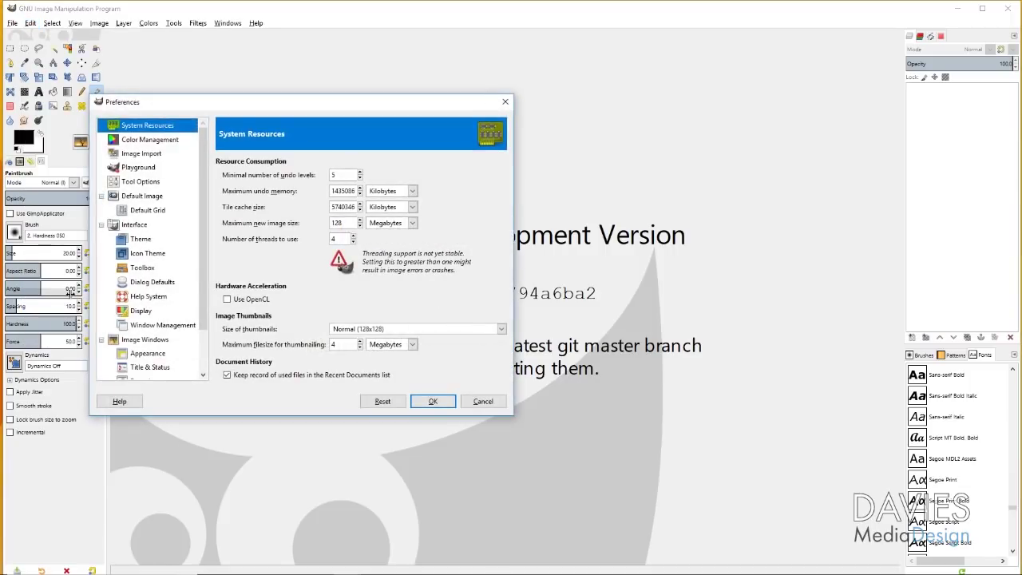
pyautogui.moveTo(146, 103); pyautogui.dragTo(229, 78)
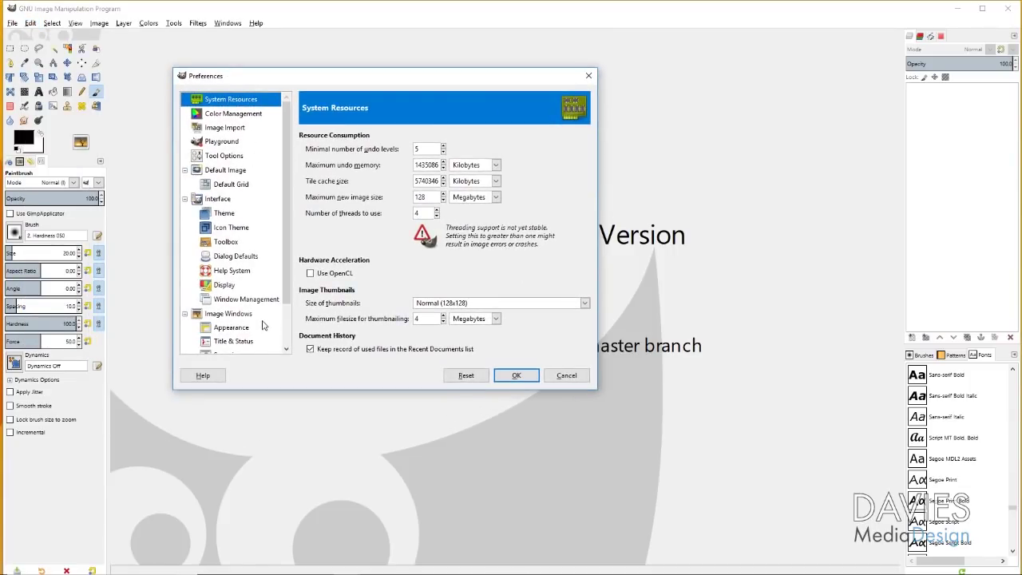
pyautogui.scroll(-2, 264, 323)
pyautogui.click(231, 319)
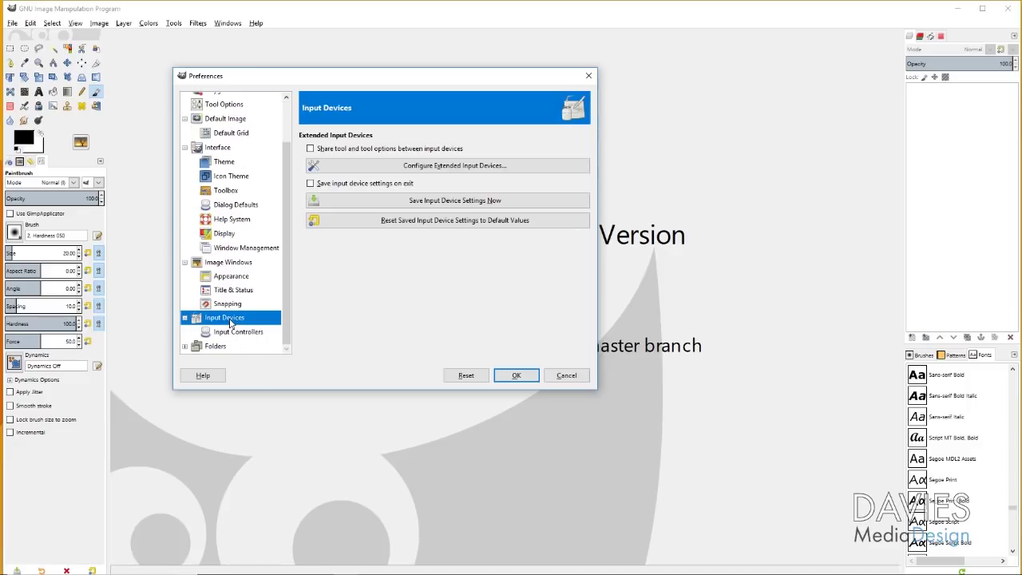
pyautogui.click(457, 167)
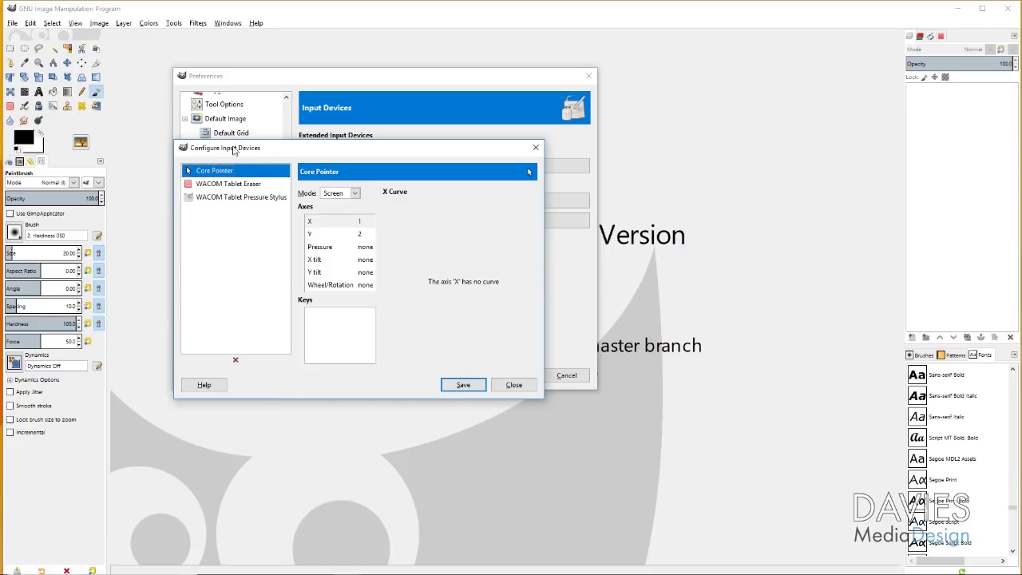
pyautogui.moveTo(235, 149); pyautogui.dragTo(249, 139)
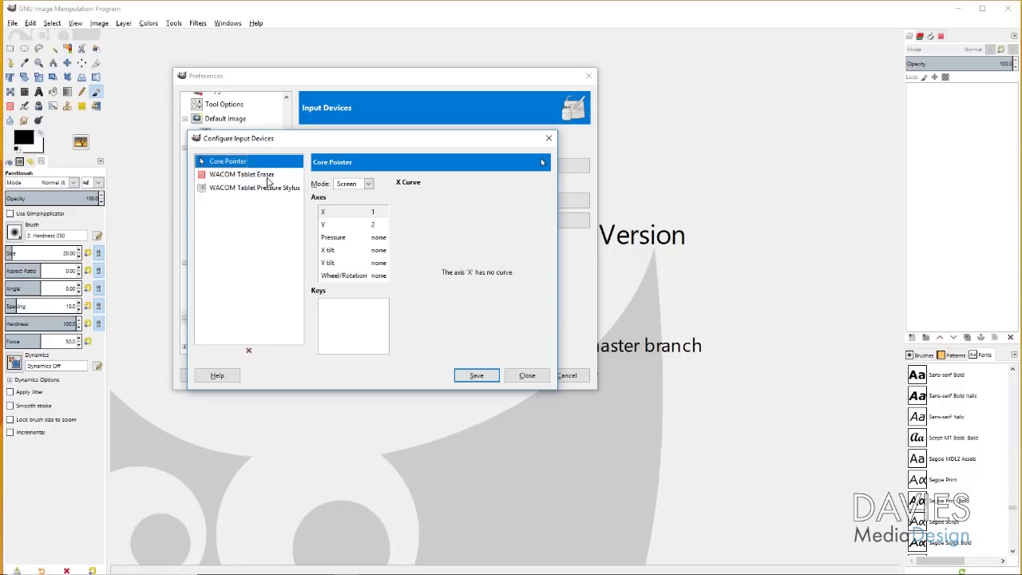
# Step: Set Mode to Screen for both the WACOM Tablet Eraser and Pressure Stylus
pyautogui.click(269, 179)
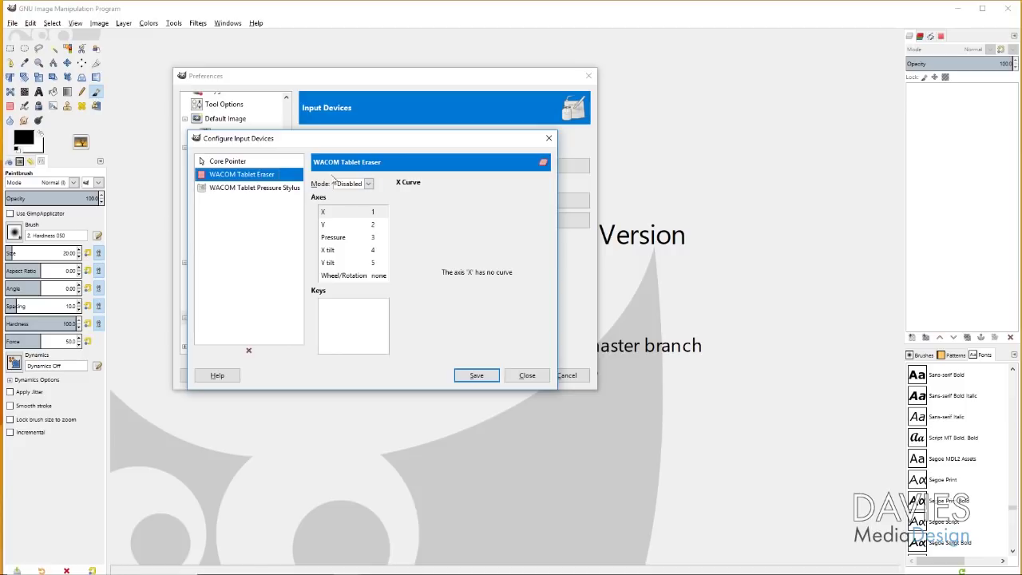
pyautogui.click(368, 184)
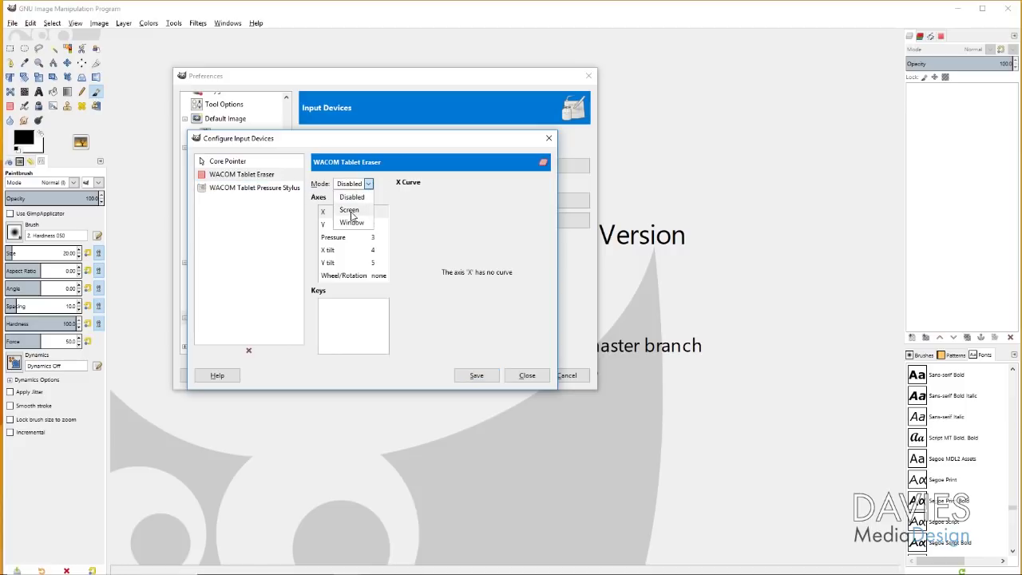
pyautogui.click(353, 212)
pyautogui.click(274, 189)
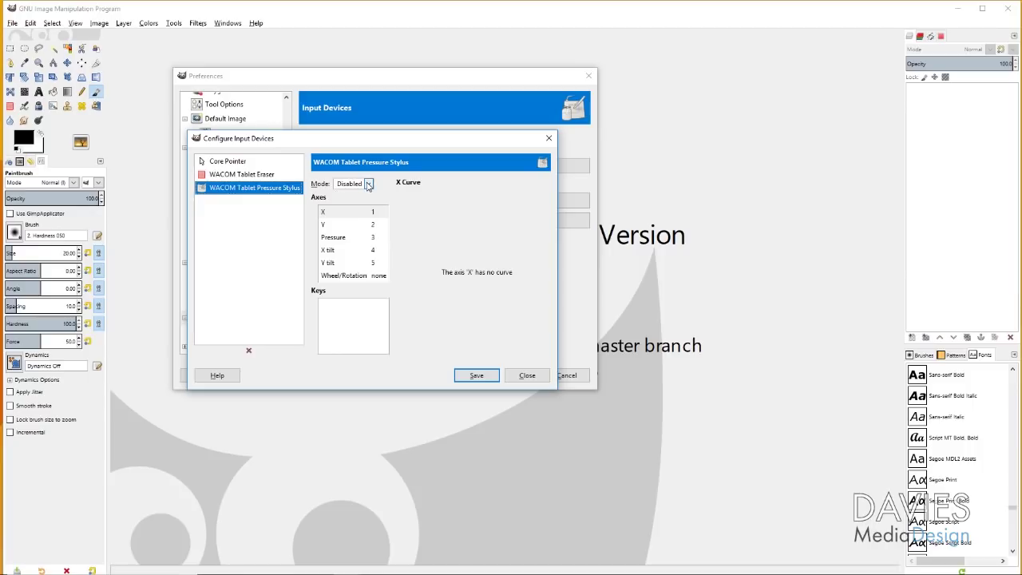
pyautogui.click(369, 183)
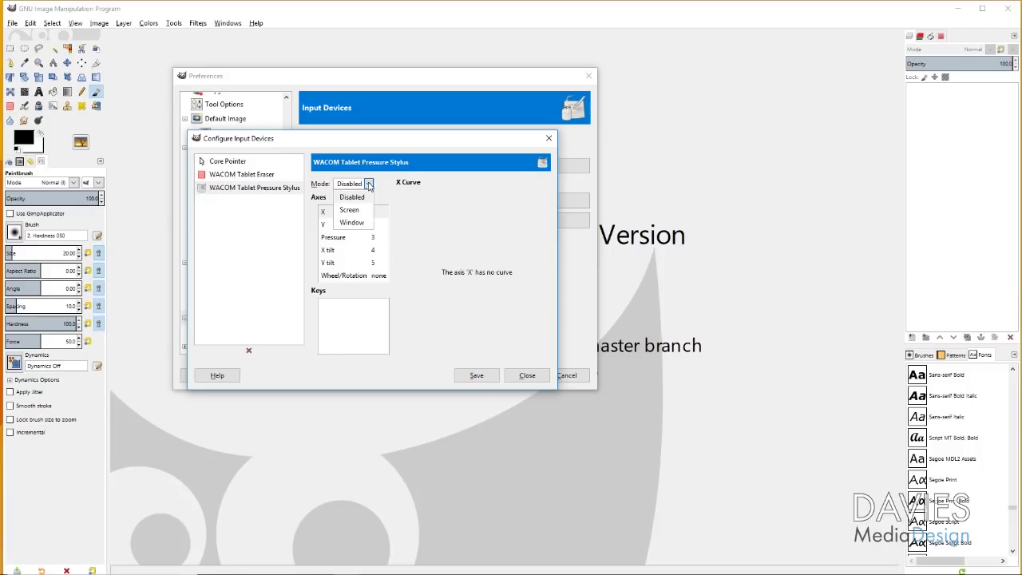
pyautogui.click(360, 211)
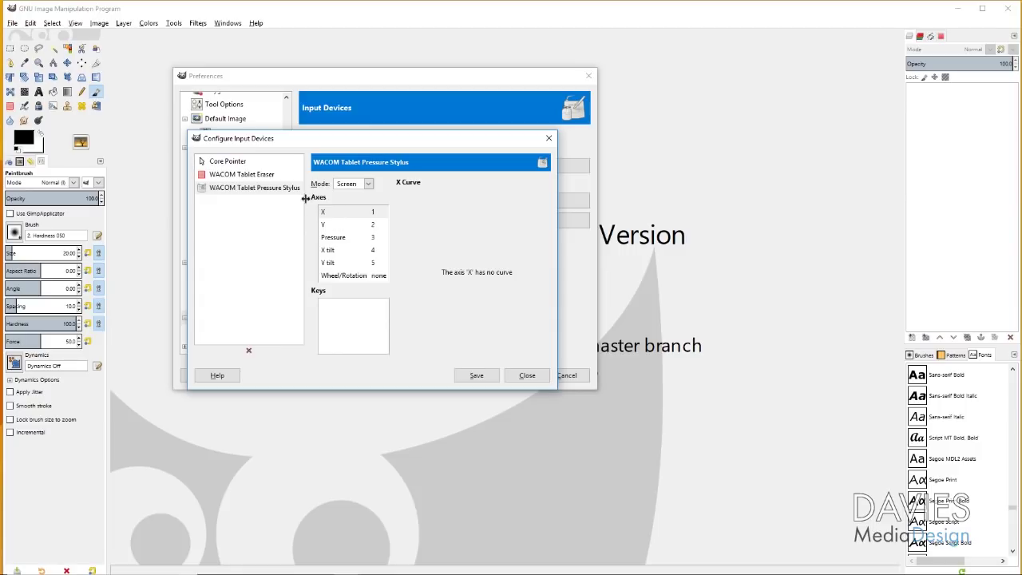
# Step: Save the input device settings and close the device and Preferences dialogs
pyautogui.click(474, 375)
pyautogui.click(527, 376)
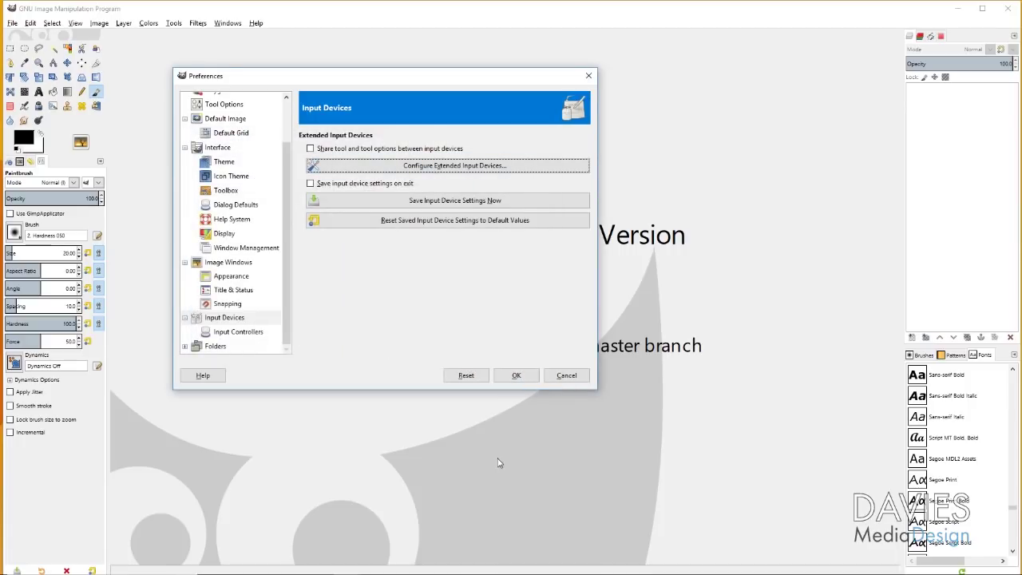
pyautogui.click(517, 377)
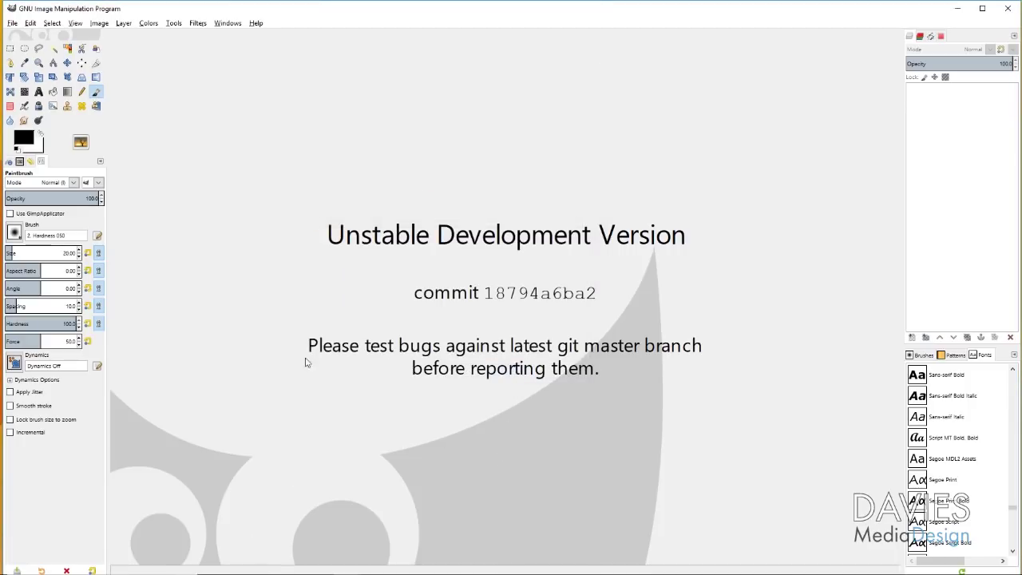
# Step: Create a new 500×500 image via File > New
pyautogui.click(12, 23)
pyautogui.click(29, 35)
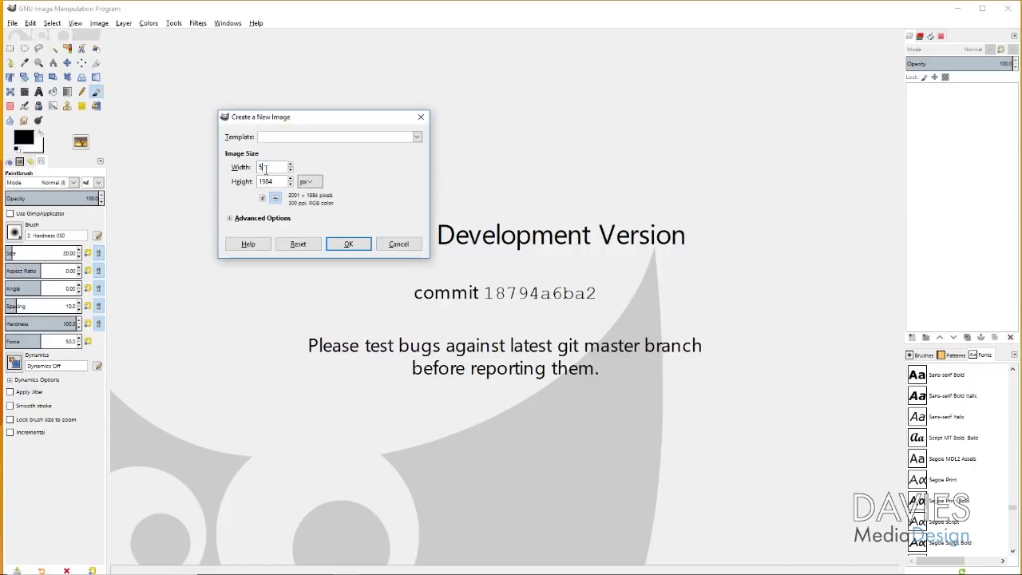
pyautogui.press('Tab')
pyautogui.click(348, 243)
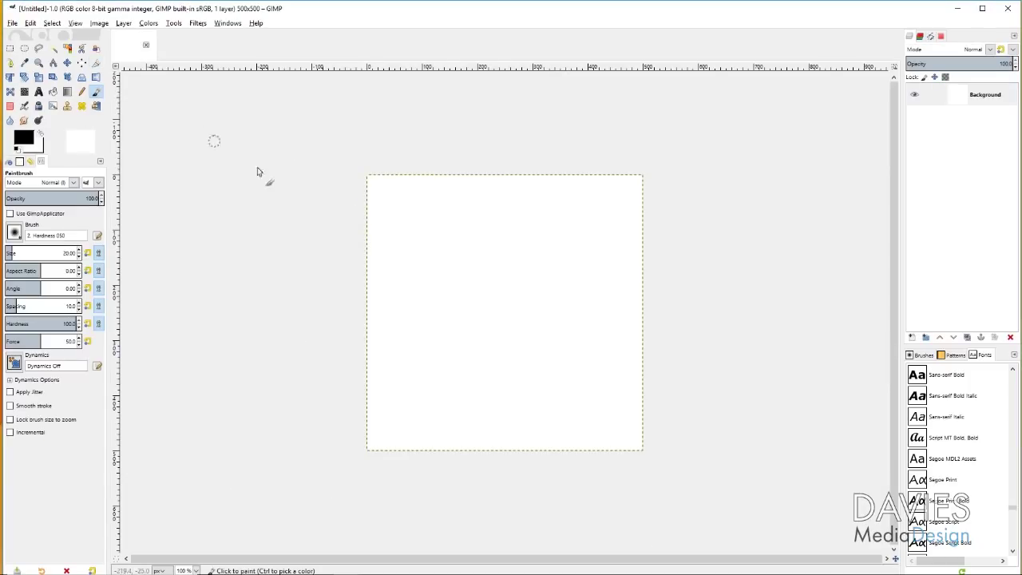
# Step: Paint two test strokes on the canvas, then undo them
pyautogui.moveTo(441, 255)
pyautogui.mouseDown()
pyautogui.moveTo(443, 283)
pyautogui.moveTo(456, 285)
pyautogui.moveTo(447, 274)
pyautogui.mouseUp()
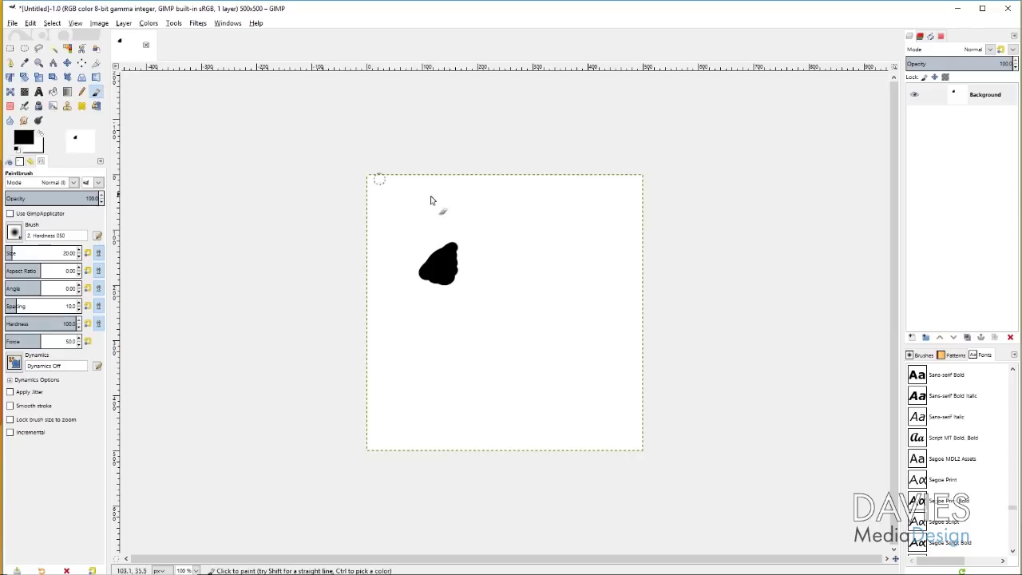
pyautogui.moveTo(433, 296)
pyautogui.mouseDown()
pyautogui.moveTo(467, 286)
pyautogui.moveTo(447, 295)
pyautogui.moveTo(459, 277)
pyautogui.moveTo(420, 278)
pyautogui.moveTo(449, 302)
pyautogui.moveTo(475, 265)
pyautogui.moveTo(453, 251)
pyautogui.moveTo(418, 289)
pyautogui.moveTo(443, 277)
pyautogui.moveTo(437, 257)
pyautogui.moveTo(424, 261)
pyautogui.moveTo(462, 255)
pyautogui.moveTo(453, 245)
pyautogui.moveTo(462, 260)
pyautogui.moveTo(518, 249)
pyautogui.moveTo(538, 219)
pyautogui.moveTo(483, 269)
pyautogui.mouseUp()
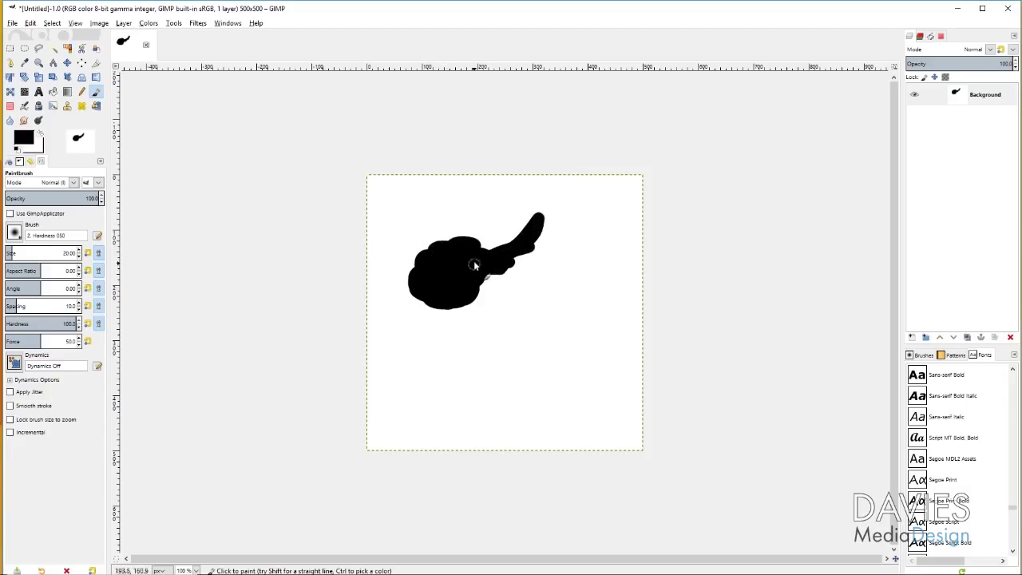
pyautogui.hotkey('ctrl', 'z')
pyautogui.hotkey('ctrl', 'z')
pyautogui.hotkey('ctrl', 'z')
pyautogui.hotkey('ctrl', 'z')
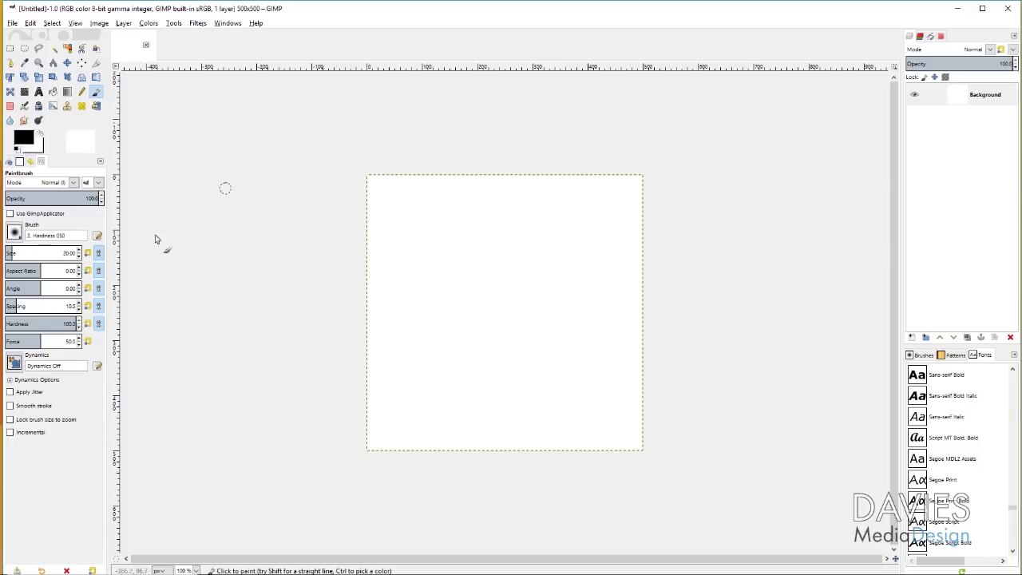
# Step: Set the Paintbrush dynamics to Pressure Opacity
pyautogui.click(16, 364)
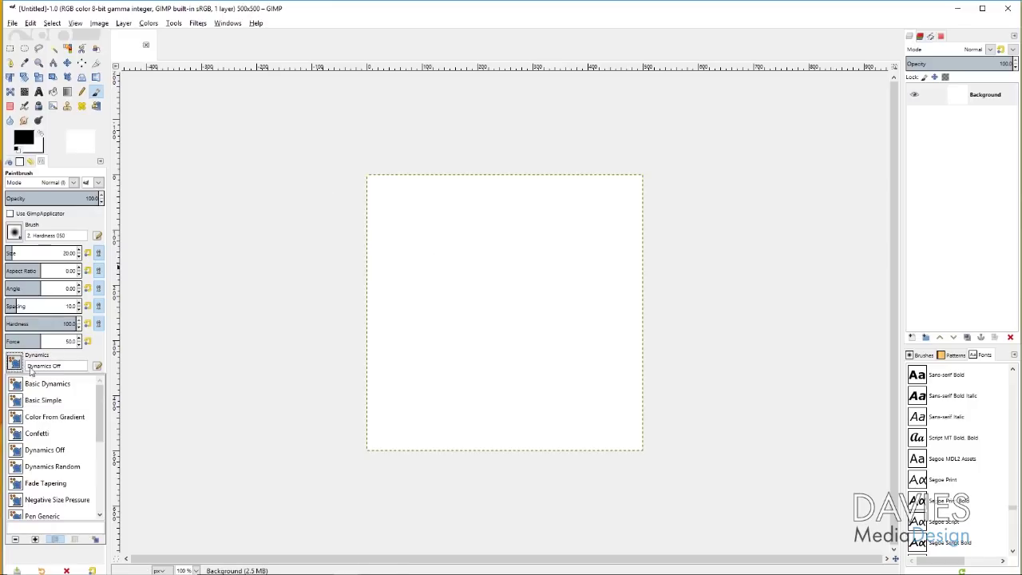
pyautogui.scroll(-5, 96, 435)
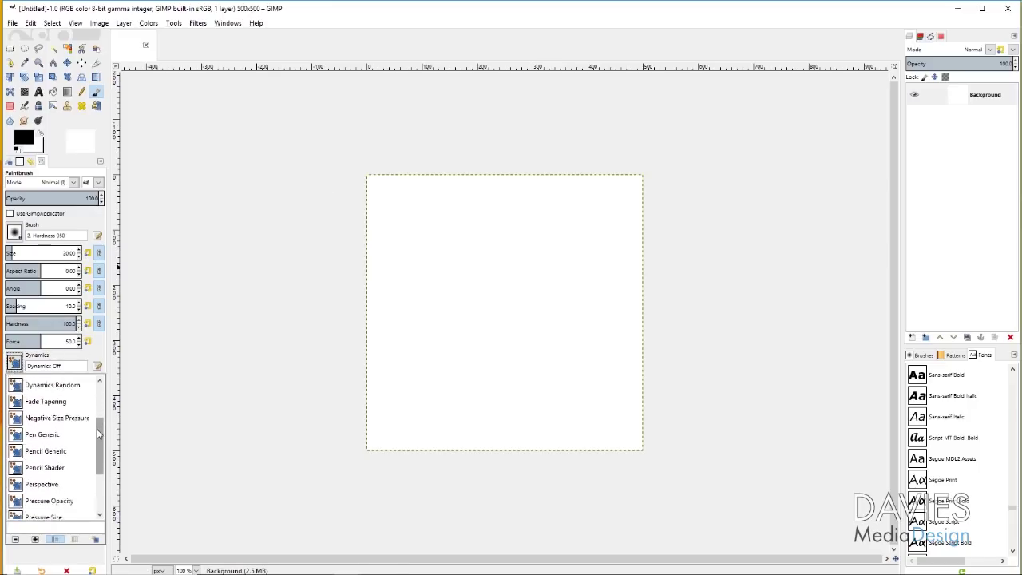
pyautogui.scroll(-1, 94, 454)
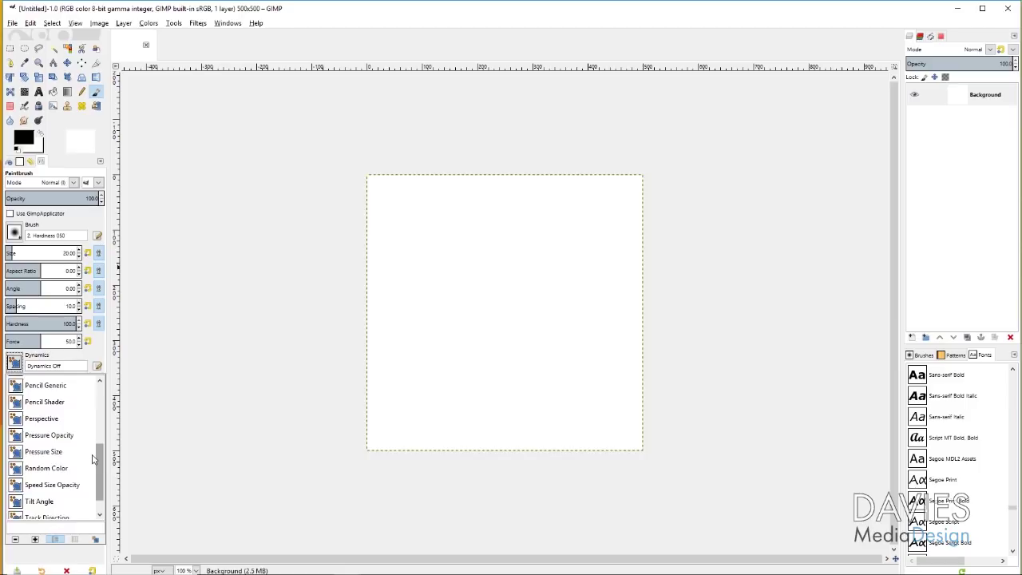
pyautogui.click(49, 426)
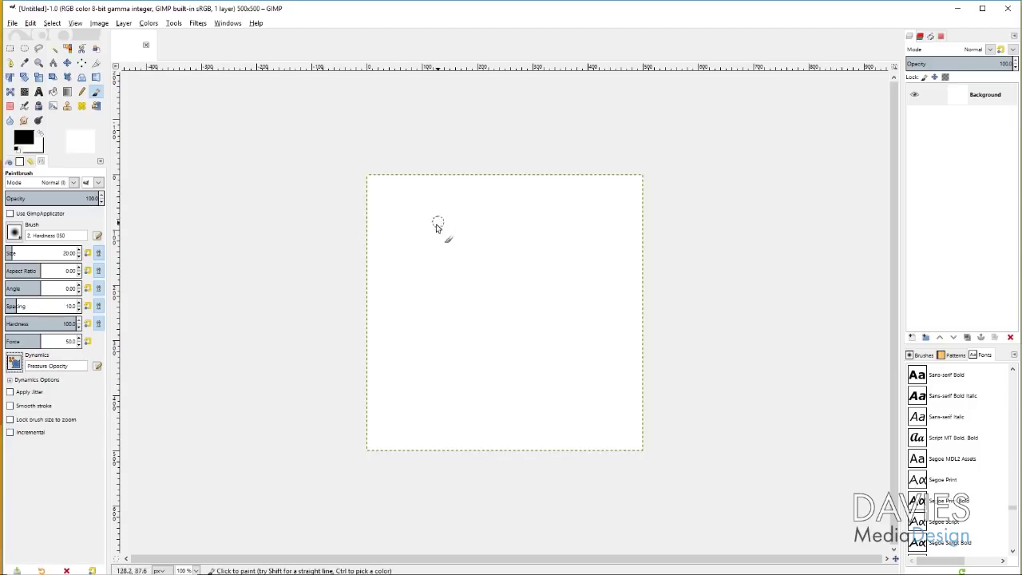
# Step: Paint a Z-shaped stroke, a grey-to-black zigzag and a looping black squiggle
pyautogui.moveTo(422, 254)
pyautogui.mouseDown()
pyautogui.moveTo(484, 246)
pyautogui.moveTo(456, 259)
pyautogui.moveTo(441, 277)
pyautogui.moveTo(451, 280)
pyautogui.moveTo(509, 261)
pyautogui.moveTo(452, 289)
pyautogui.moveTo(520, 275)
pyautogui.moveTo(459, 307)
pyautogui.moveTo(500, 294)
pyautogui.moveTo(473, 311)
pyautogui.moveTo(507, 312)
pyautogui.moveTo(509, 343)
pyautogui.moveTo(478, 336)
pyautogui.moveTo(502, 330)
pyautogui.moveTo(500, 319)
pyautogui.moveTo(471, 340)
pyautogui.moveTo(501, 369)
pyautogui.mouseUp()
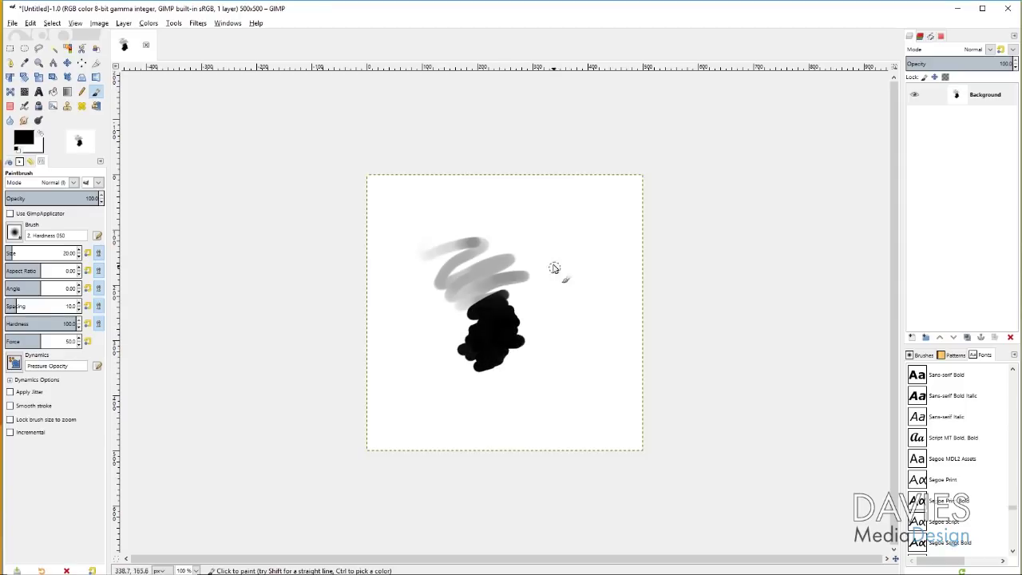
pyautogui.moveTo(554, 268)
pyautogui.mouseDown()
pyautogui.moveTo(539, 345)
pyautogui.moveTo(579, 342)
pyautogui.moveTo(608, 281)
pyautogui.moveTo(543, 246)
pyautogui.moveTo(515, 275)
pyautogui.moveTo(514, 244)
pyautogui.moveTo(531, 215)
pyautogui.moveTo(523, 243)
pyautogui.moveTo(421, 305)
pyautogui.moveTo(487, 374)
pyautogui.mouseUp()
pyautogui.moveTo(377, 192)
pyautogui.mouseDown()
pyautogui.moveTo(410, 212)
pyautogui.moveTo(430, 209)
pyautogui.moveTo(447, 233)
pyautogui.moveTo(435, 245)
pyautogui.moveTo(447, 284)
pyautogui.moveTo(435, 308)
pyautogui.moveTo(468, 345)
pyautogui.mouseUp()
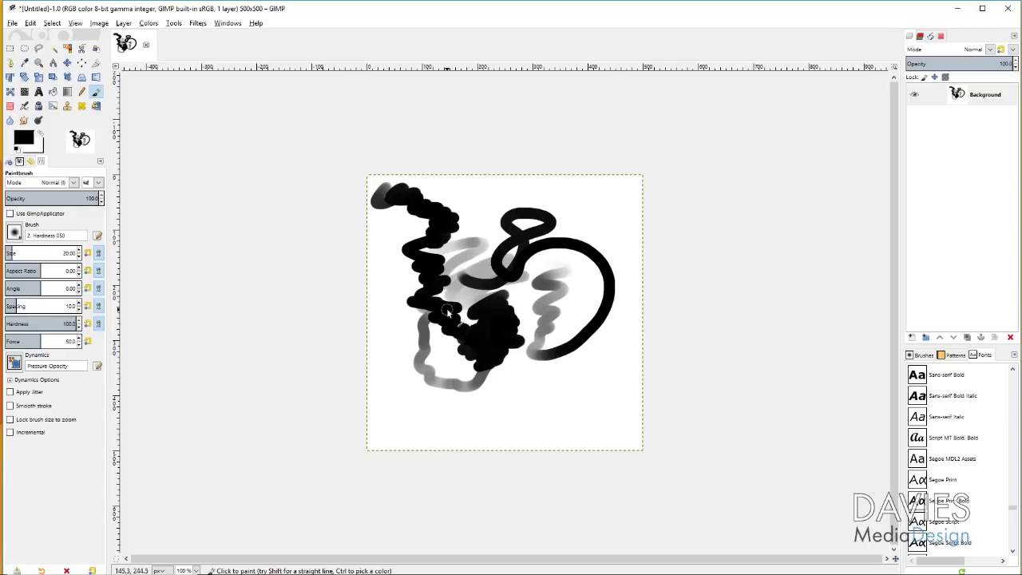
pyautogui.hotkey('shift', 'c')
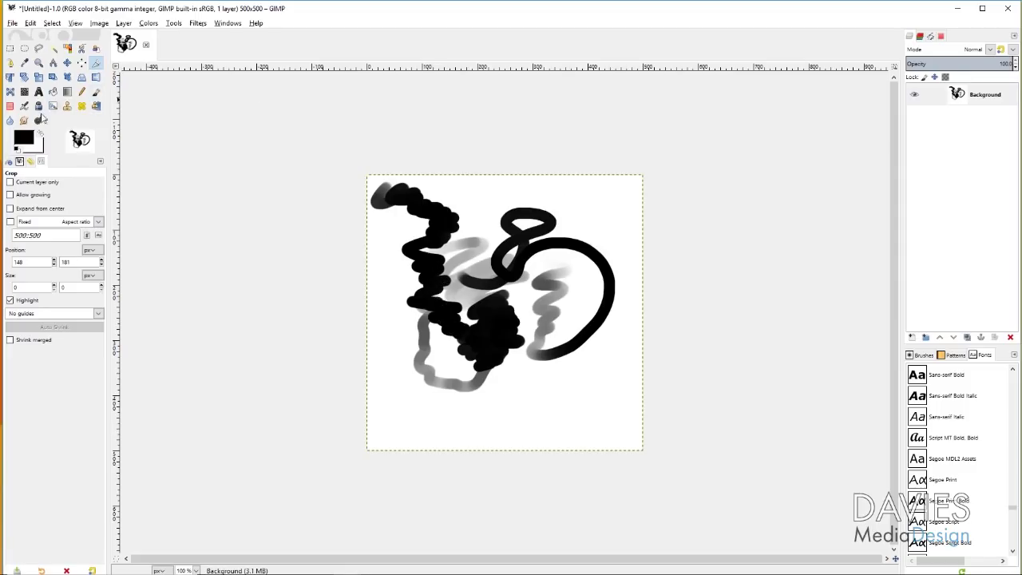
# Step: Erase a large chunk of the black strokes and paint a new black blob above them
pyautogui.click(10, 106)
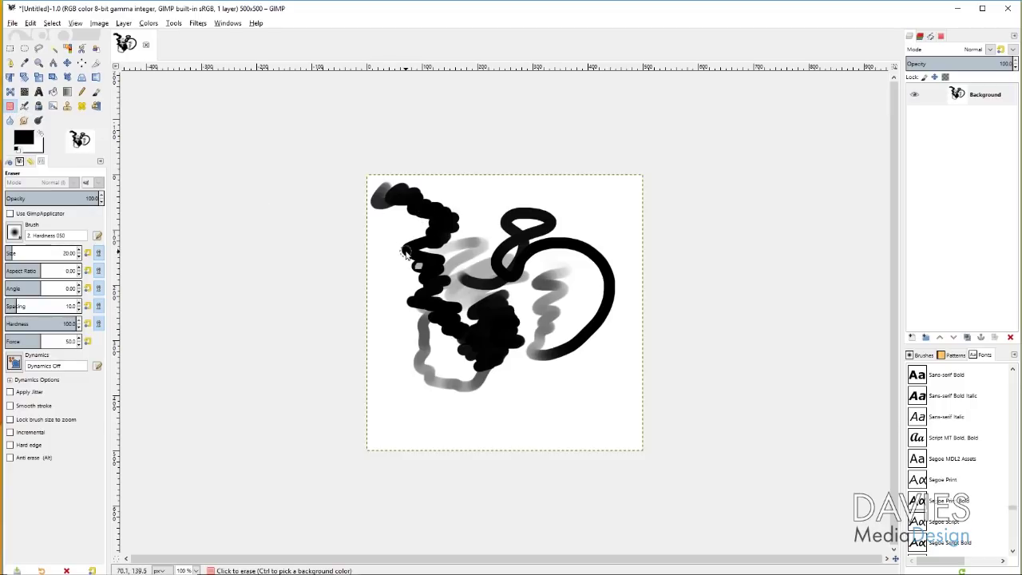
pyautogui.moveTo(452, 231)
pyautogui.mouseDown()
pyautogui.moveTo(422, 238)
pyautogui.moveTo(426, 268)
pyautogui.moveTo(417, 254)
pyautogui.moveTo(426, 222)
pyautogui.moveTo(417, 210)
pyautogui.moveTo(404, 216)
pyautogui.moveTo(427, 205)
pyautogui.moveTo(388, 207)
pyautogui.moveTo(467, 243)
pyautogui.moveTo(448, 411)
pyautogui.mouseUp()
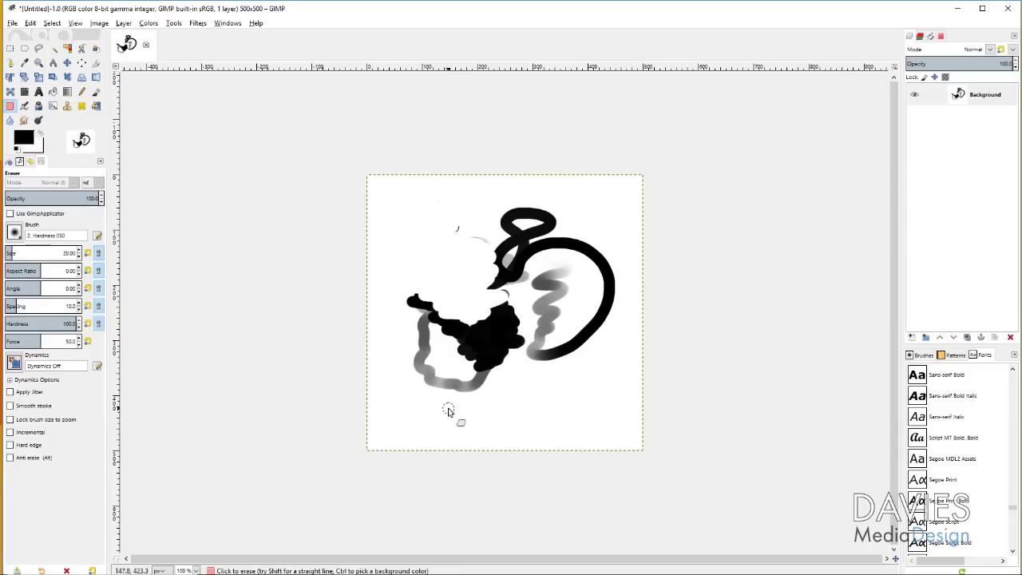
pyautogui.press('p')
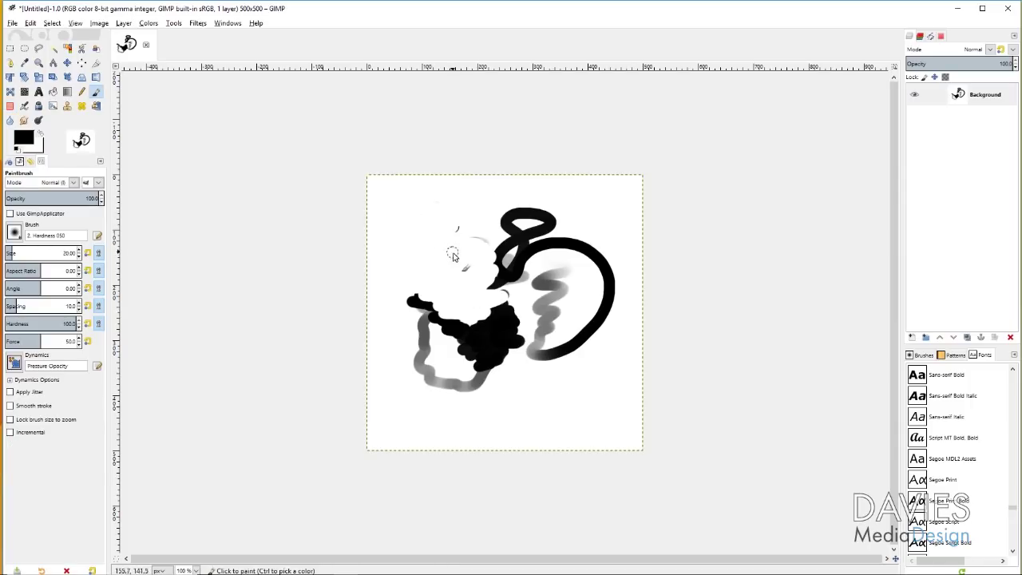
pyautogui.moveTo(470, 236)
pyautogui.mouseDown()
pyautogui.moveTo(446, 243)
pyautogui.moveTo(450, 269)
pyautogui.moveTo(475, 257)
pyautogui.moveTo(459, 280)
pyautogui.moveTo(451, 259)
pyautogui.mouseUp()
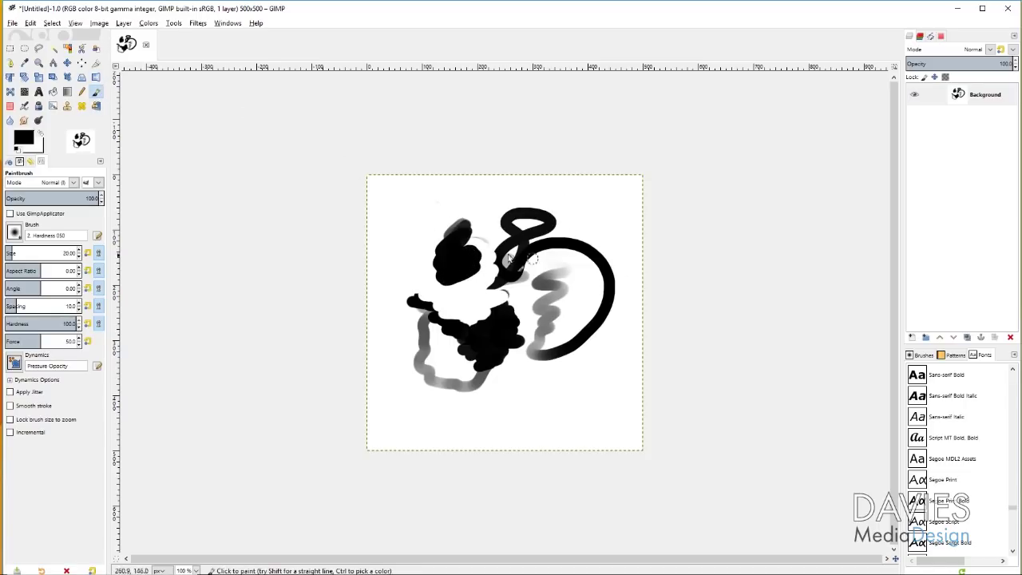
pyautogui.moveTo(446, 262)
pyautogui.mouseDown()
pyautogui.moveTo(479, 291)
pyautogui.moveTo(450, 277)
pyautogui.moveTo(434, 241)
pyautogui.moveTo(446, 217)
pyautogui.moveTo(419, 234)
pyautogui.moveTo(446, 231)
pyautogui.moveTo(420, 273)
pyautogui.moveTo(439, 268)
pyautogui.moveTo(429, 295)
pyautogui.mouseUp()
# Step: Erase parts of the black blob, then repaint a black scribble over the upper-left area
pyautogui.hotkey('shift', 'e')
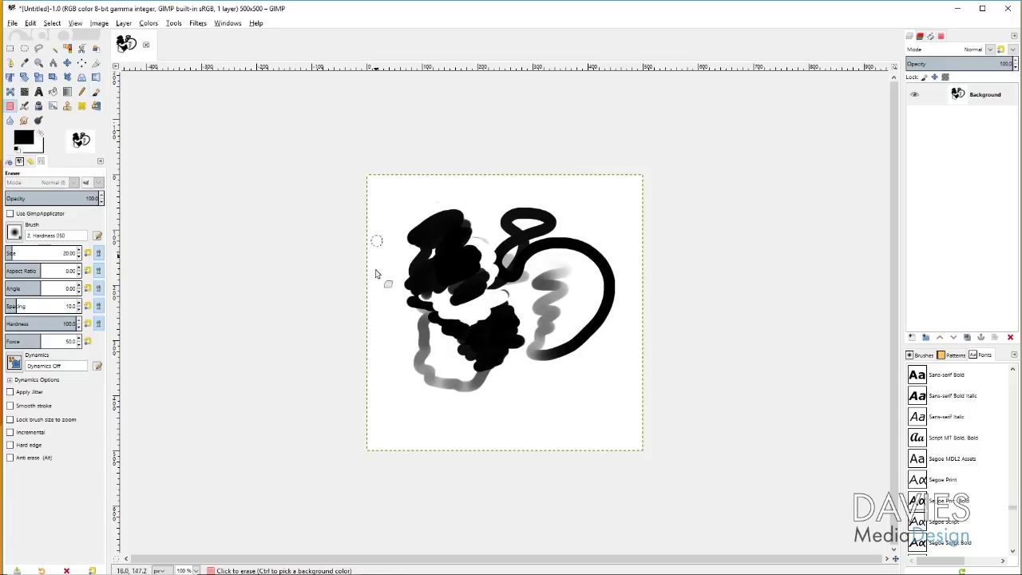
pyautogui.moveTo(476, 249)
pyautogui.mouseDown()
pyautogui.moveTo(429, 268)
pyautogui.moveTo(470, 226)
pyautogui.moveTo(428, 233)
pyautogui.moveTo(455, 211)
pyautogui.moveTo(413, 242)
pyautogui.mouseUp()
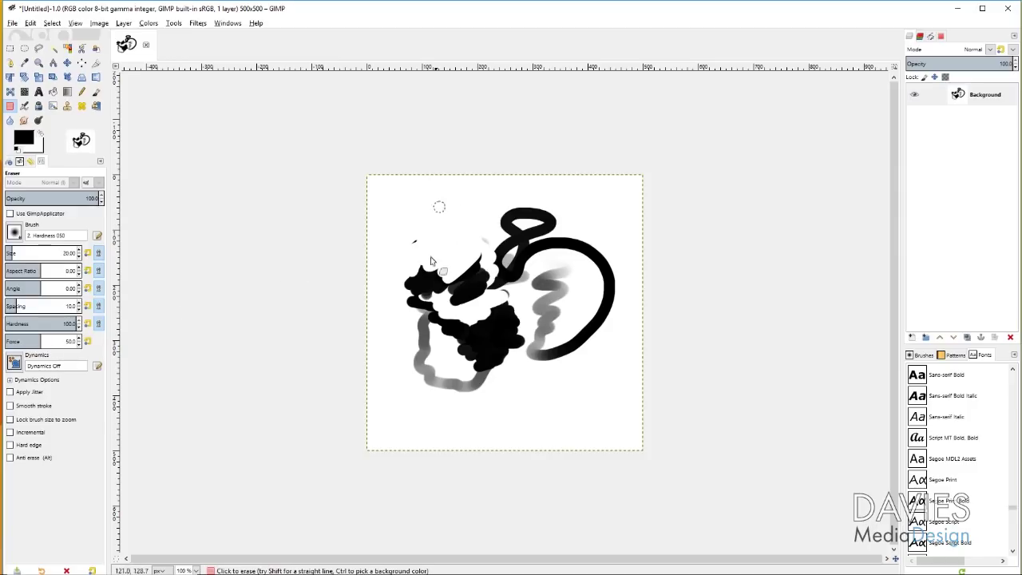
pyautogui.moveTo(408, 304)
pyautogui.mouseDown()
pyautogui.moveTo(452, 279)
pyautogui.moveTo(431, 269)
pyautogui.moveTo(408, 280)
pyautogui.moveTo(424, 262)
pyautogui.moveTo(401, 285)
pyautogui.moveTo(443, 273)
pyautogui.moveTo(430, 294)
pyautogui.mouseUp()
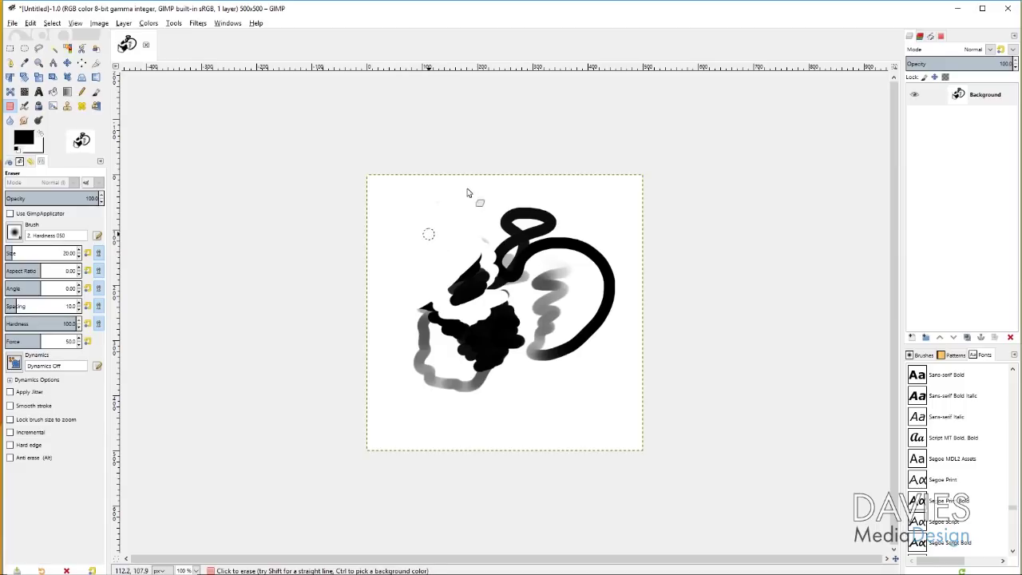
pyautogui.press('p')
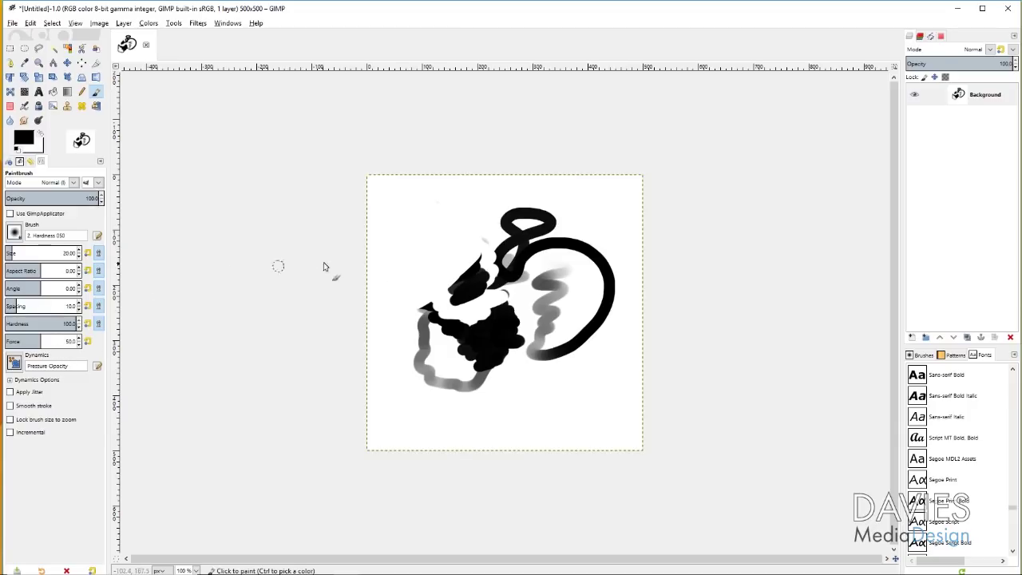
pyautogui.moveTo(471, 225); pyautogui.dragTo(448, 292)
pyautogui.click(238, 24)
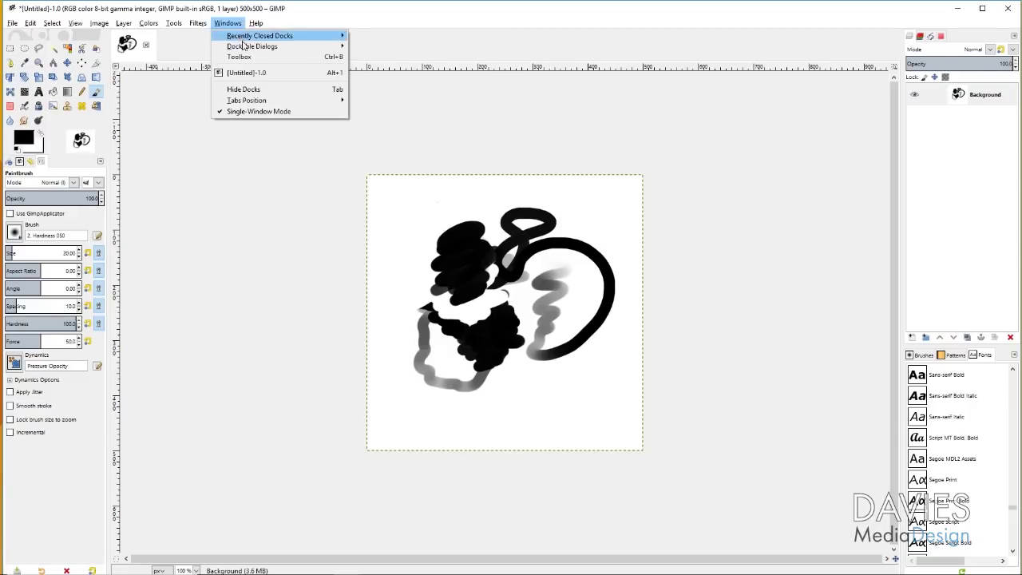
# Step: Open the Device Status dialog and dock it above the Brushes/Patterns/Fonts panel
pyautogui.moveTo(338, 49)
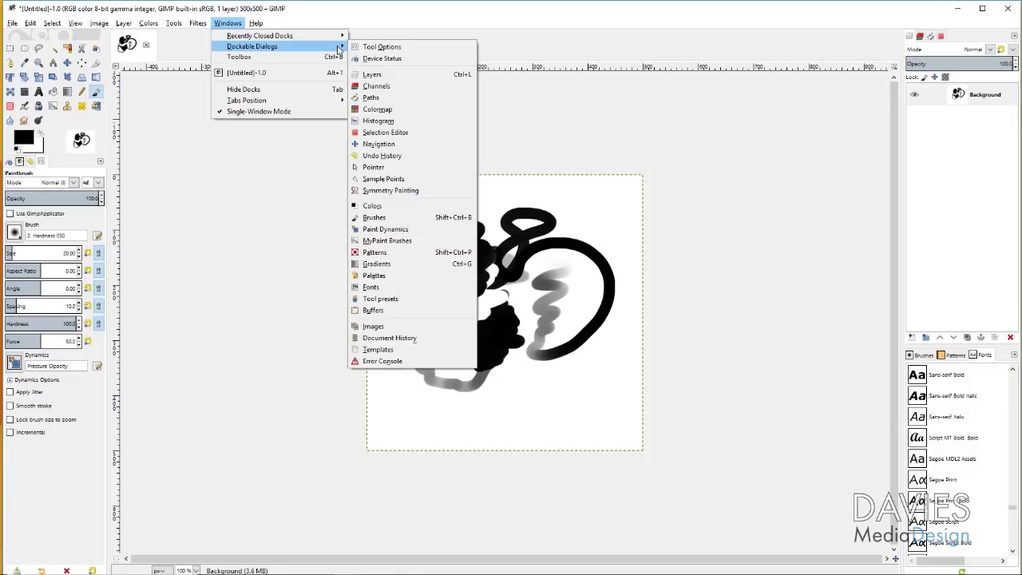
pyautogui.click(378, 59)
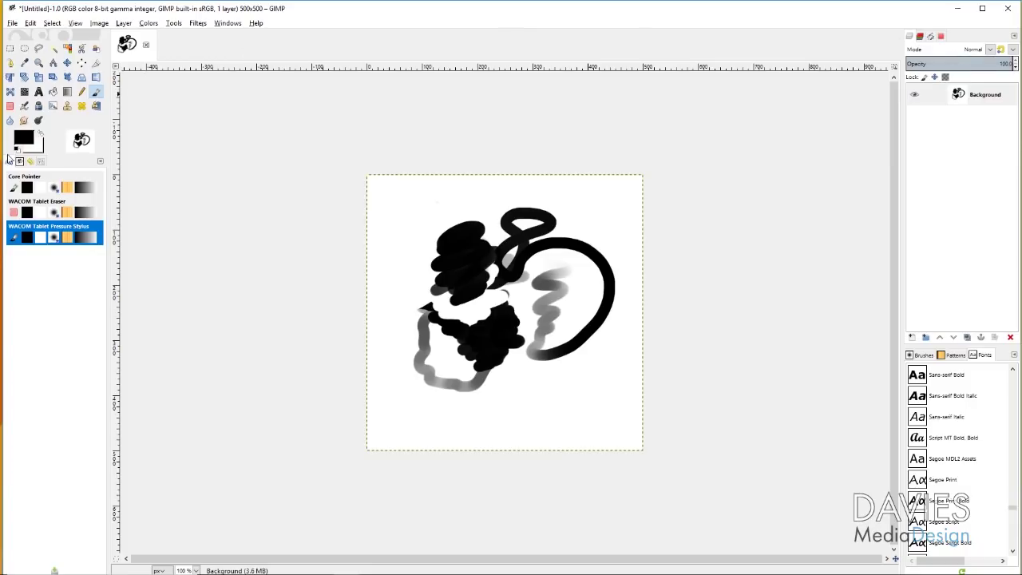
pyautogui.moveTo(14, 165); pyautogui.dragTo(181, 170)
pyautogui.moveTo(164, 103); pyautogui.dragTo(960, 36)
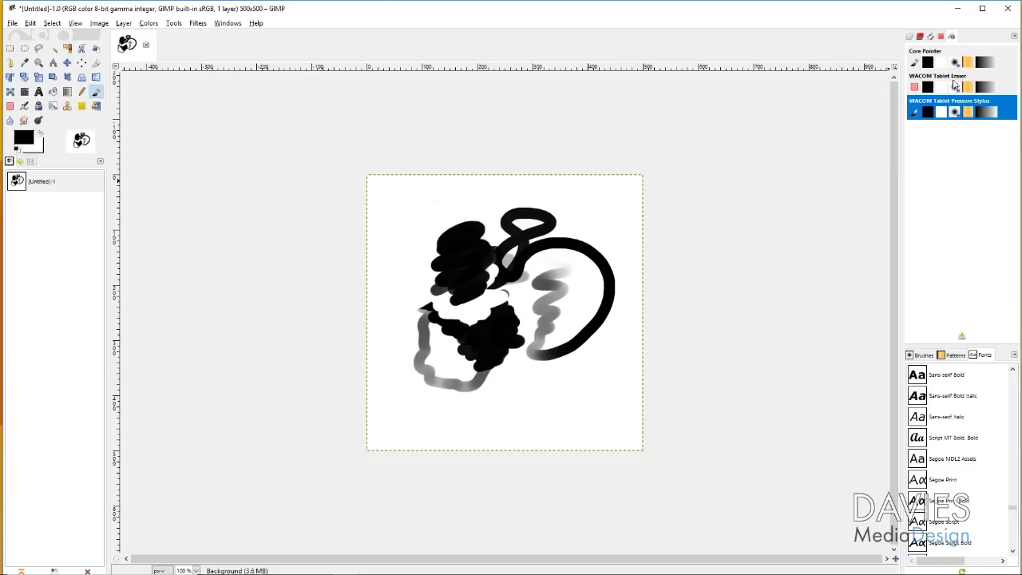
pyautogui.click(956, 356)
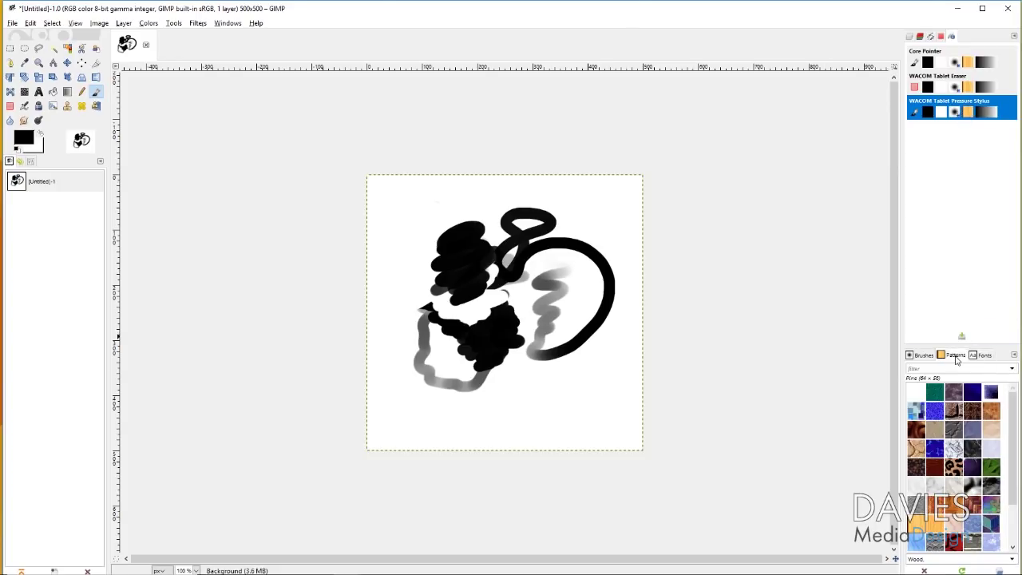
pyautogui.click(923, 355)
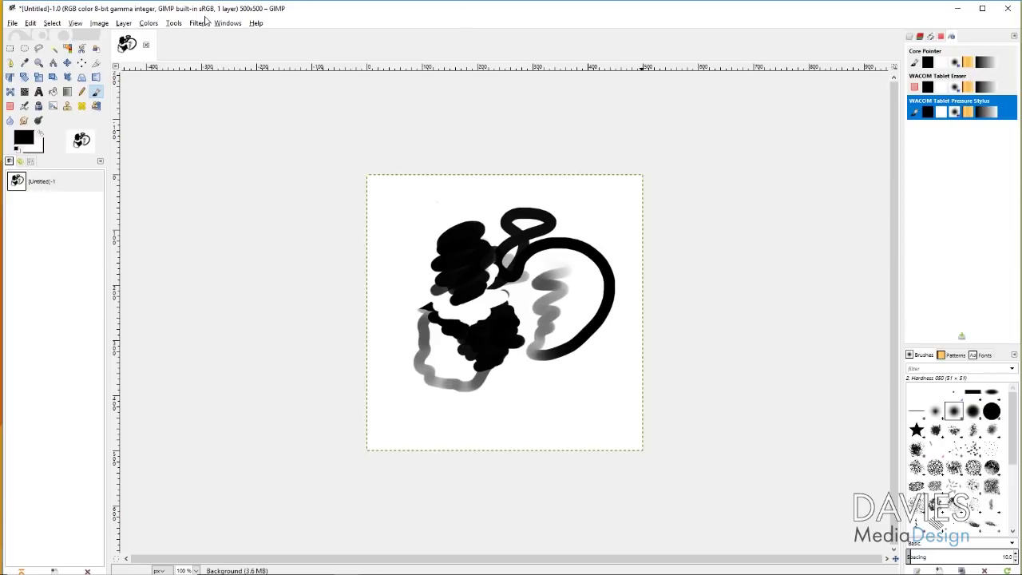
pyautogui.click(227, 23)
# Step: Dock the Paint Dynamics dialog and bring back the Paintbrush tool options
pyautogui.moveTo(321, 48)
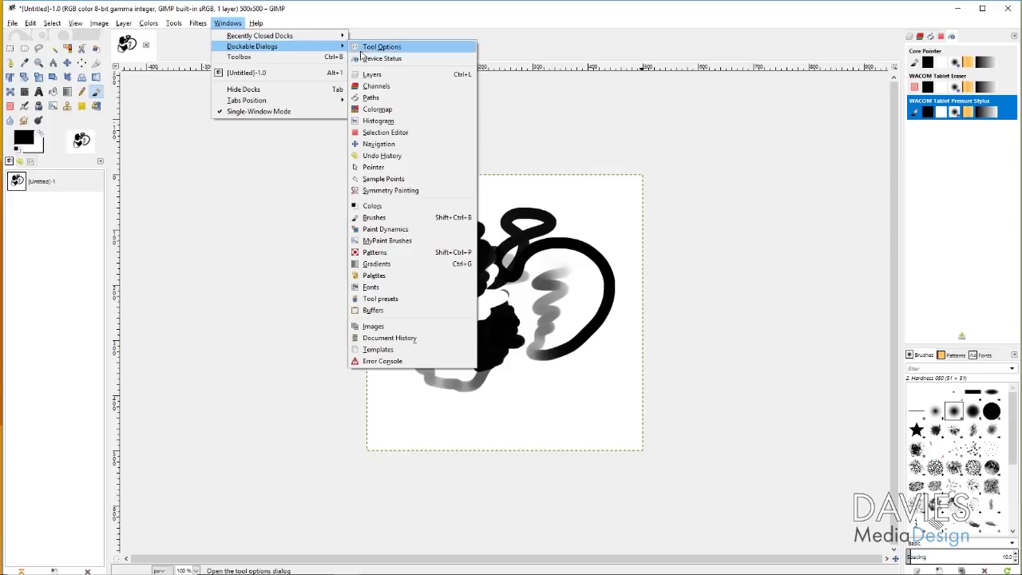
pyautogui.click(404, 230)
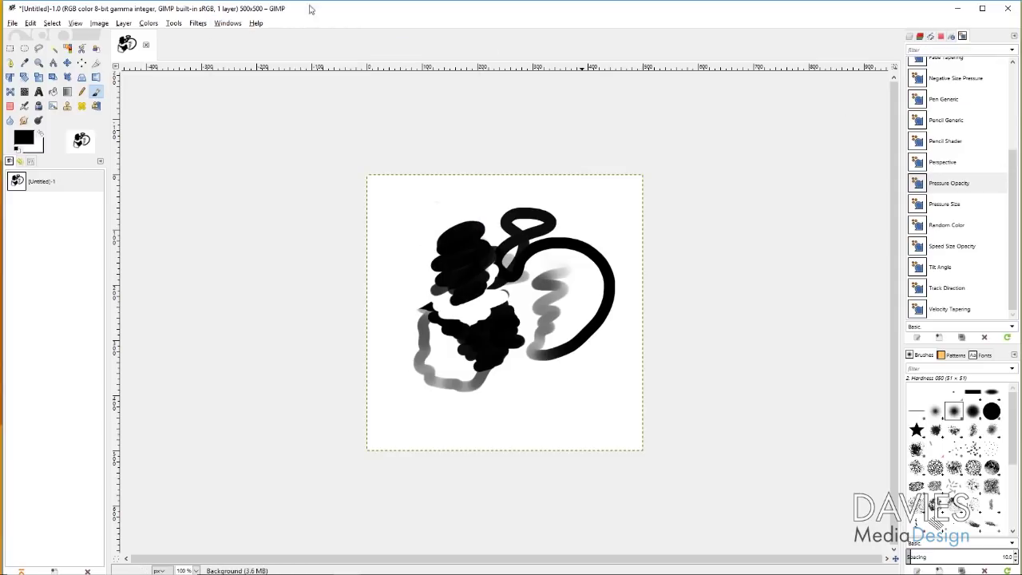
pyautogui.click(32, 162)
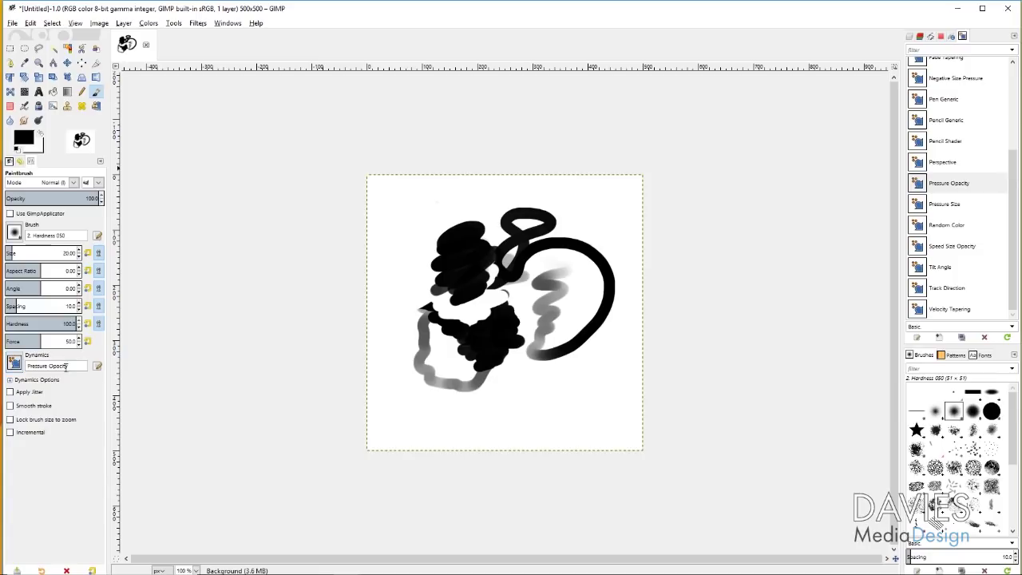
# Step: Select Pressure Opacity in the Paint Dynamics presets list
pyautogui.click(16, 366)
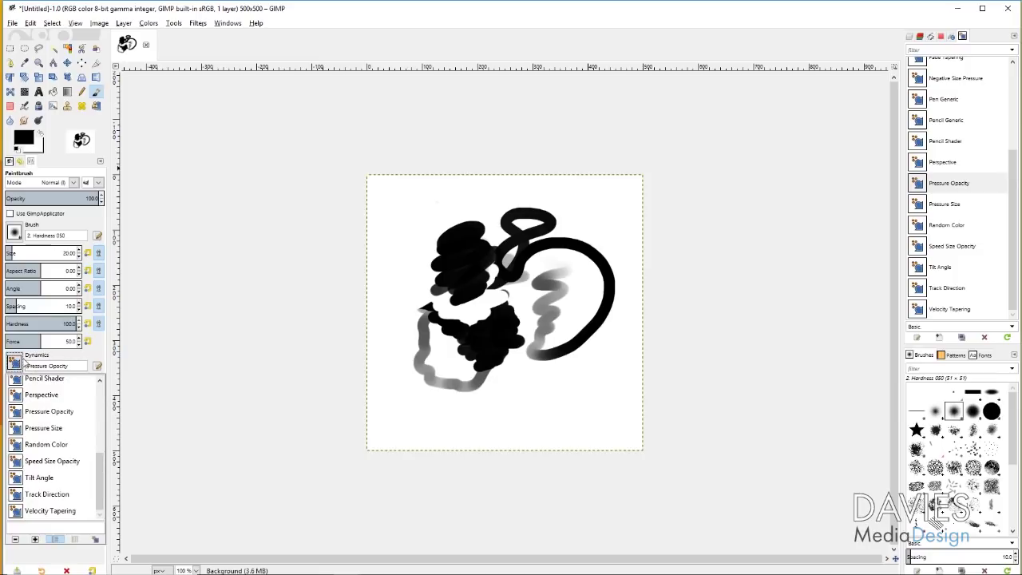
pyautogui.click(24, 360)
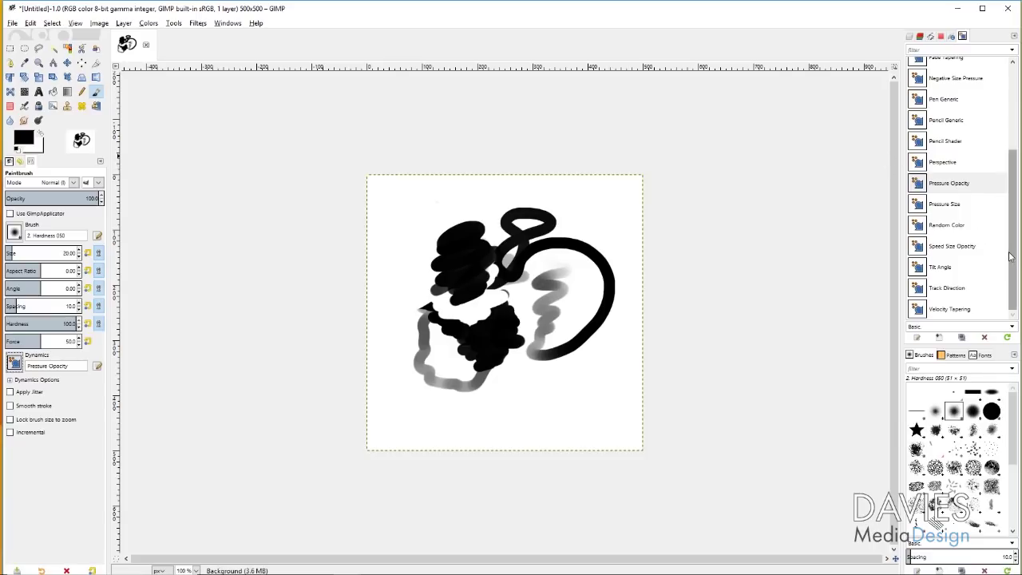
pyautogui.scroll(3, 1011, 267)
pyautogui.scroll(-3, 969, 261)
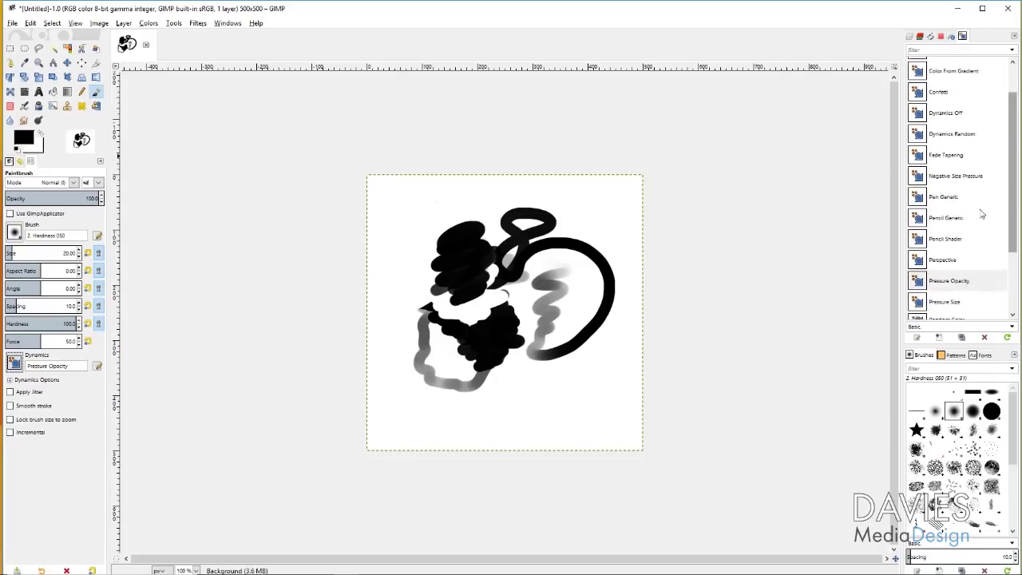
pyautogui.scroll(2, 970, 260)
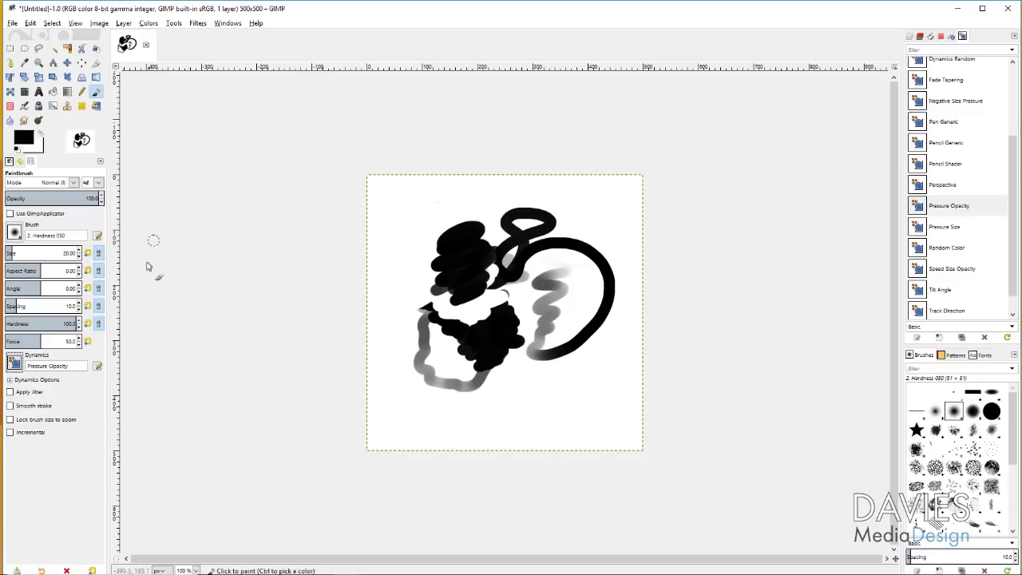
pyautogui.scroll(-1, 965, 266)
pyautogui.click(964, 266)
pyautogui.click(961, 184)
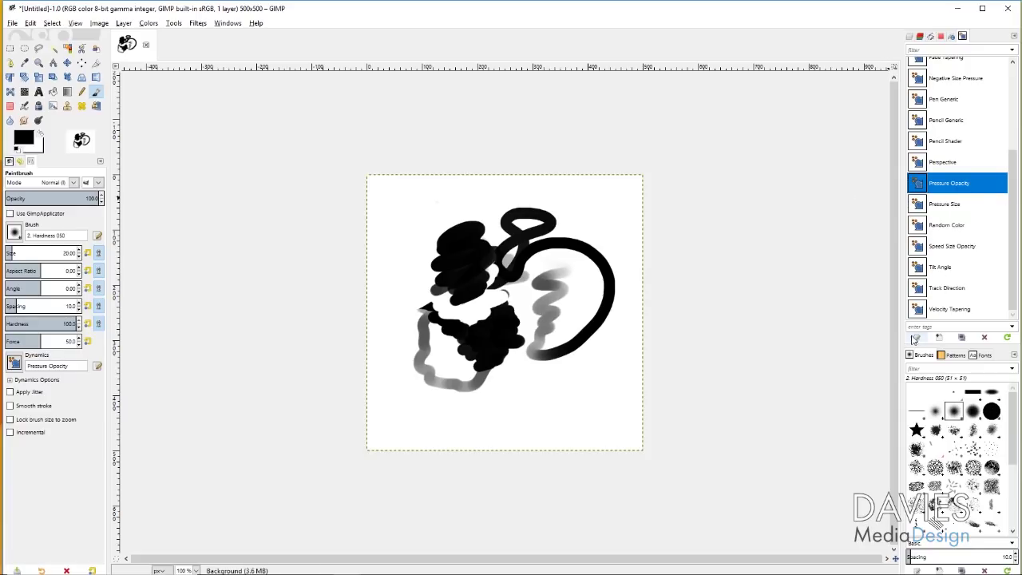
# Step: Open Pressure Opacity in the dynamics editor via its right-click Edit Dynamics option
pyautogui.rightClick(979, 186)
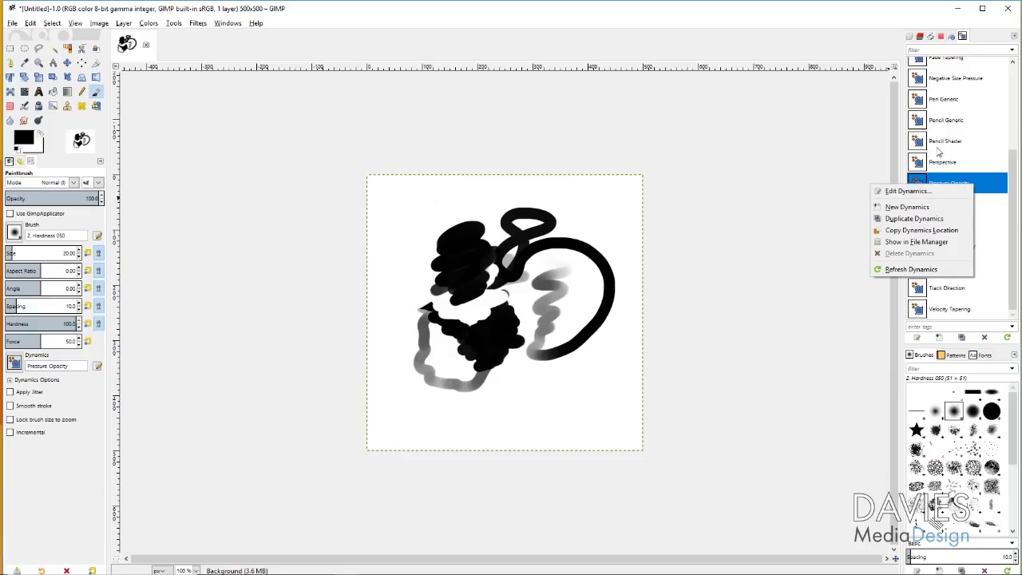
pyautogui.click(940, 194)
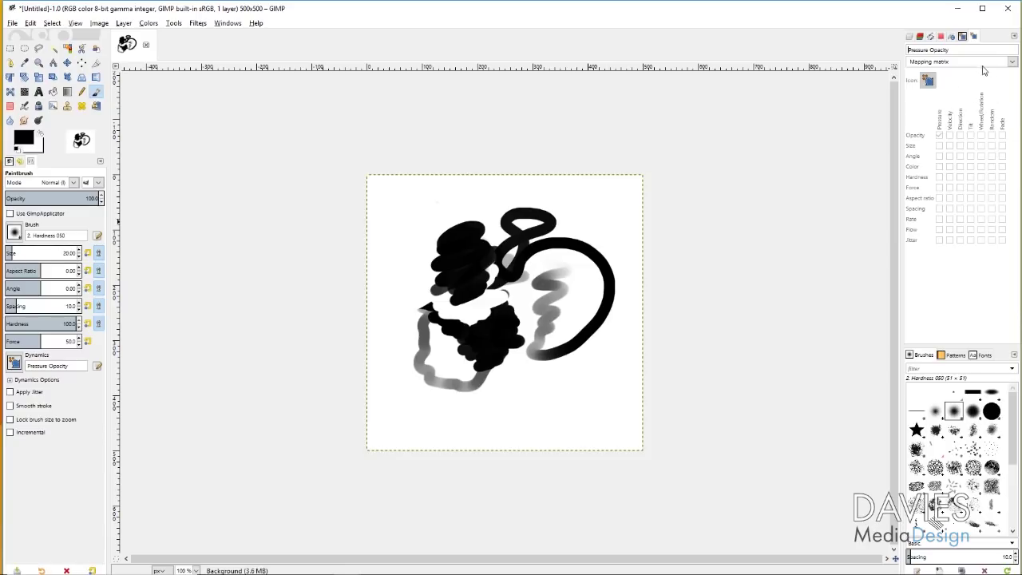
# Step: Create new dynamics mapping opacity to pressure, angle and flow to tilt, force to velocity, rate to wheel
pyautogui.click(963, 36)
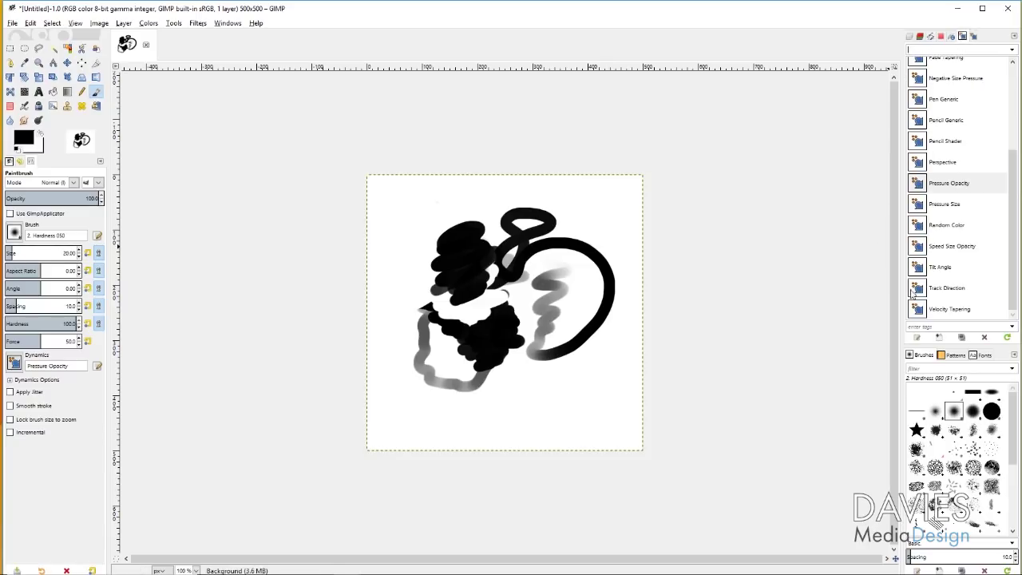
pyautogui.click(939, 337)
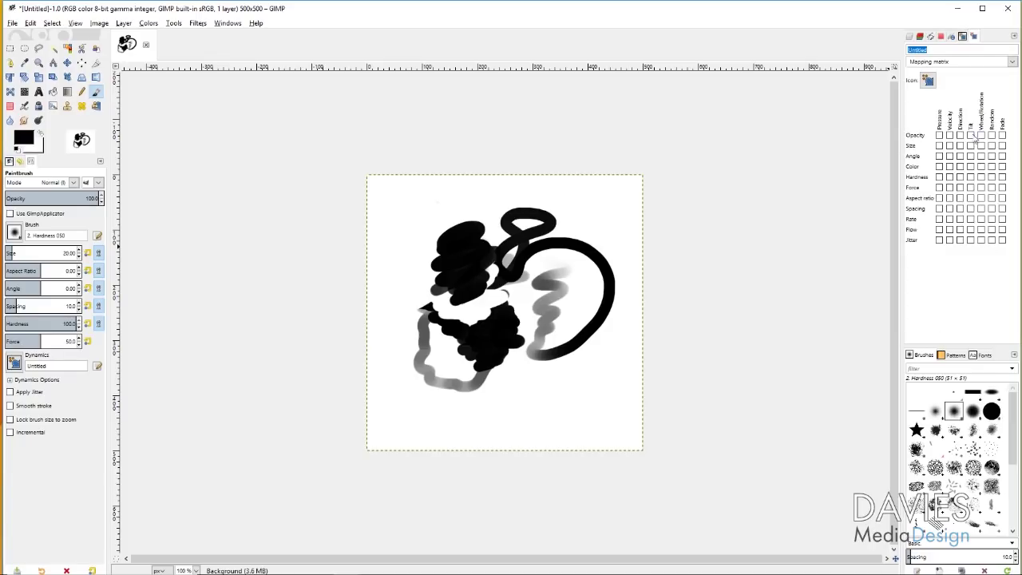
pyautogui.click(938, 135)
pyautogui.click(970, 156)
pyautogui.click(949, 187)
pyautogui.click(980, 219)
pyautogui.click(970, 229)
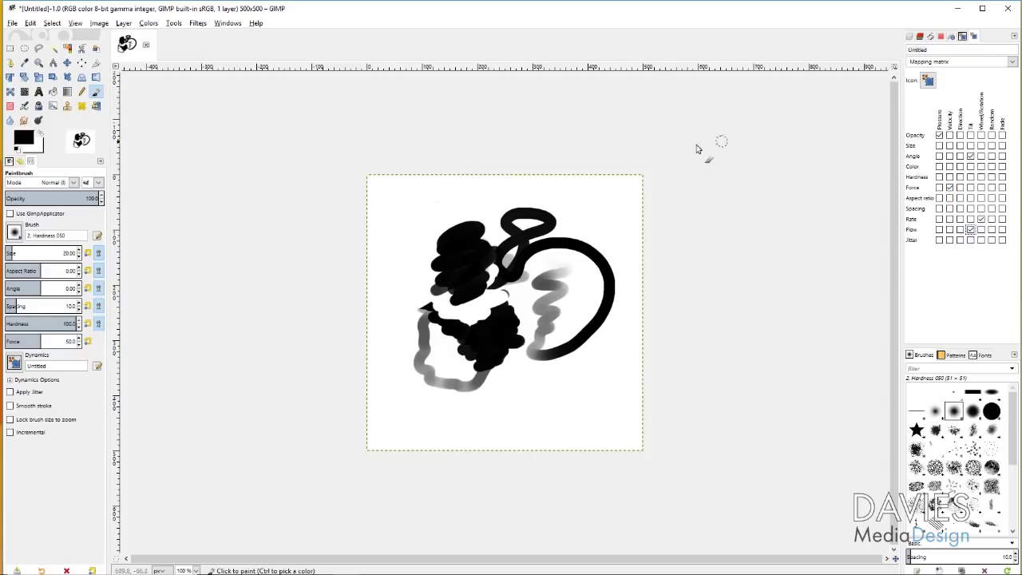
# Step: Paint a test stroke, then rename the dynamics to Custom Brush 1 and save it
pyautogui.moveTo(602, 209)
pyautogui.mouseDown()
pyautogui.moveTo(550, 193)
pyautogui.moveTo(446, 207)
pyautogui.moveTo(411, 233)
pyautogui.moveTo(394, 330)
pyautogui.moveTo(406, 364)
pyautogui.moveTo(481, 352)
pyautogui.moveTo(565, 376)
pyautogui.moveTo(562, 405)
pyautogui.moveTo(546, 415)
pyautogui.moveTo(609, 388)
pyautogui.moveTo(615, 342)
pyautogui.moveTo(497, 413)
pyautogui.mouseUp()
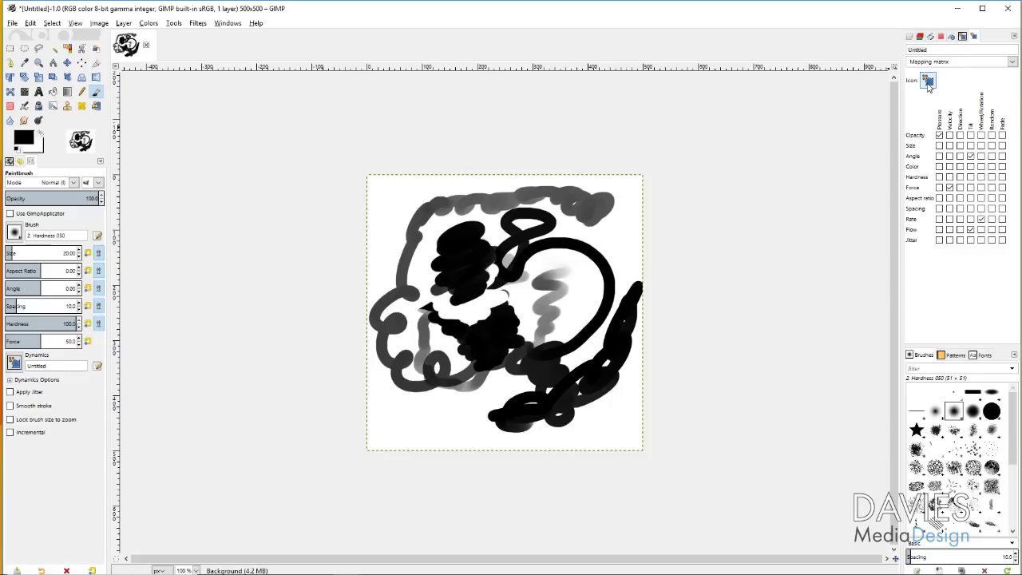
pyautogui.doubleClick(975, 49)
pyautogui.write('c')
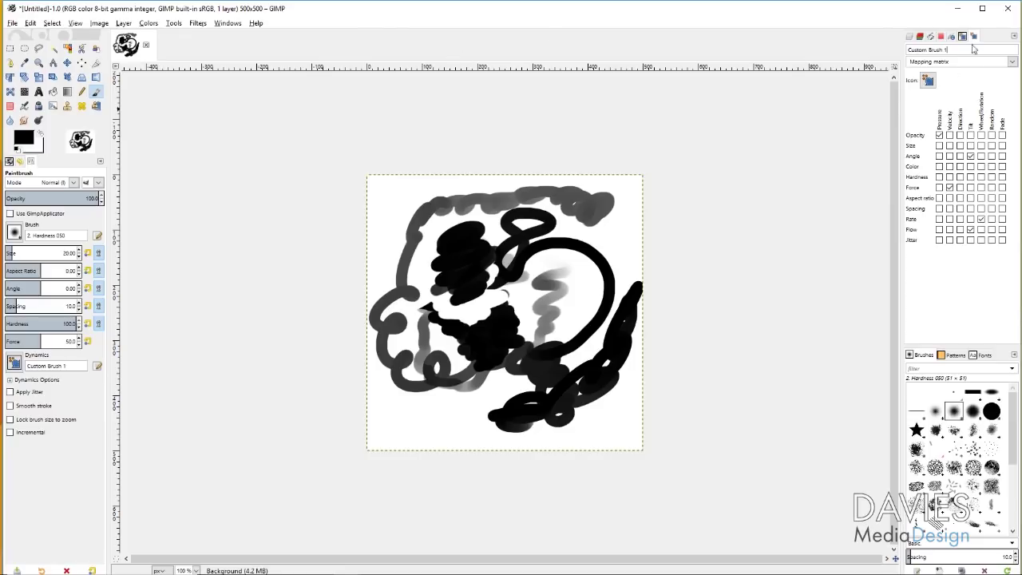
pyautogui.click(973, 36)
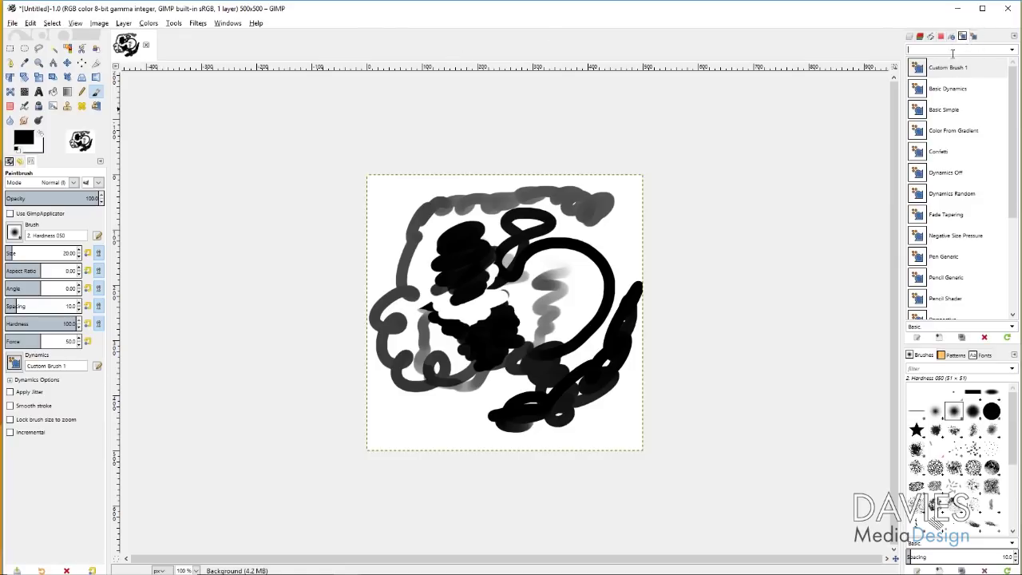
# Step: Select Custom Brush 1 in the dynamics list and refresh the list
pyautogui.click(951, 70)
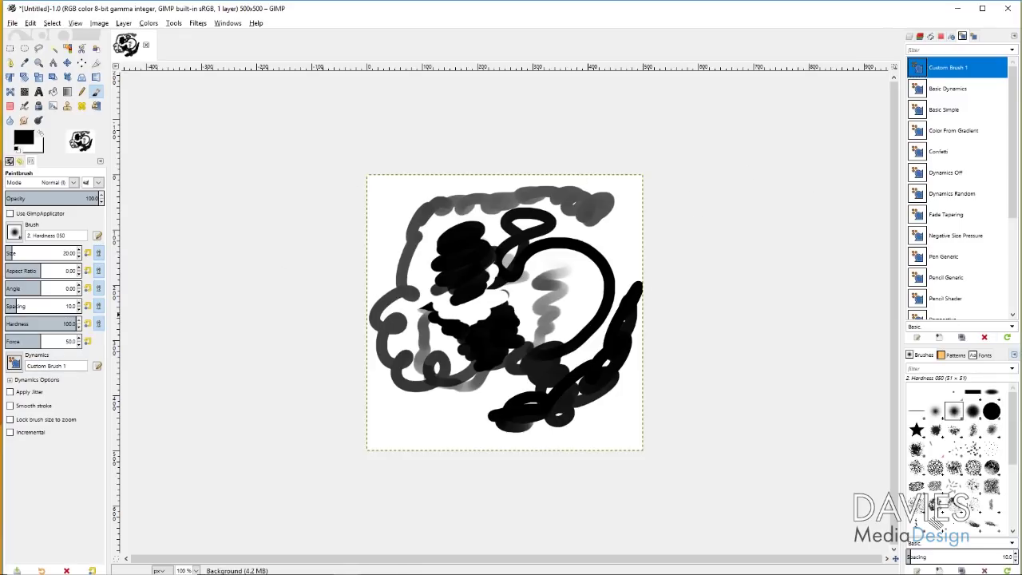
pyautogui.click(1007, 338)
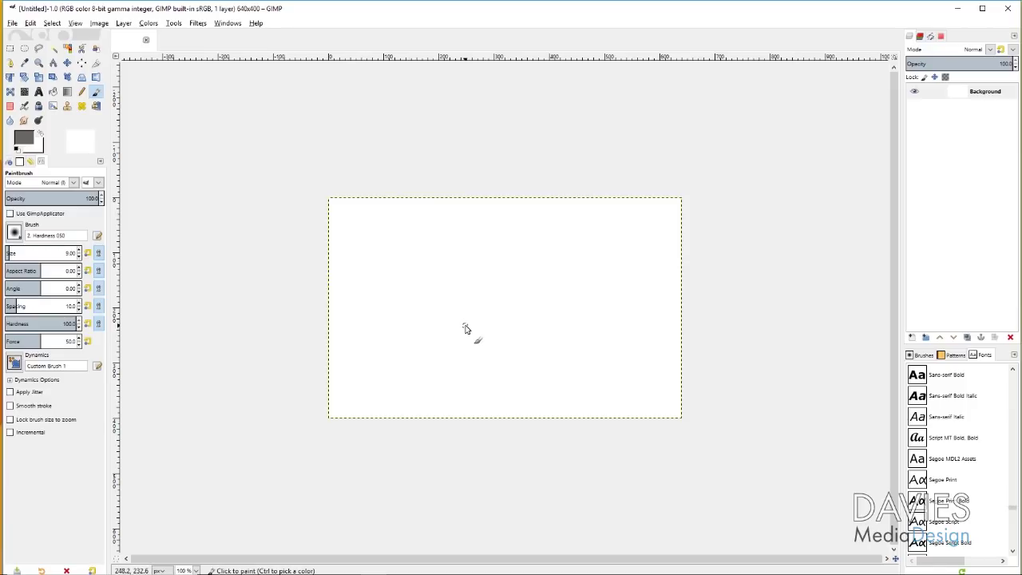
pyautogui.press('shift')
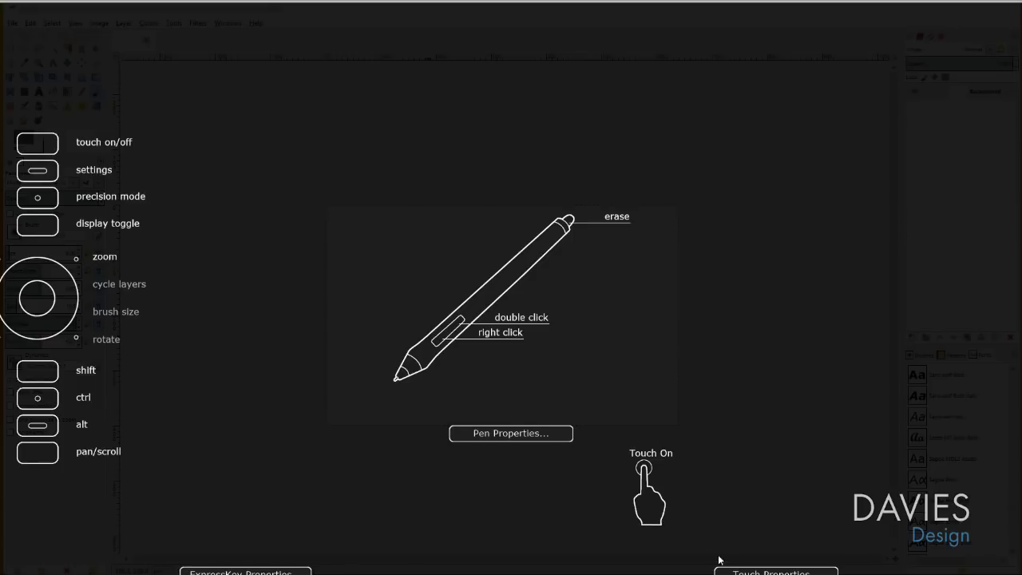
# Step: Open the Intuos Pro M settings in Wacom Desktop Center via Pen/ExpressKey Properties
pyautogui.click(245, 570)
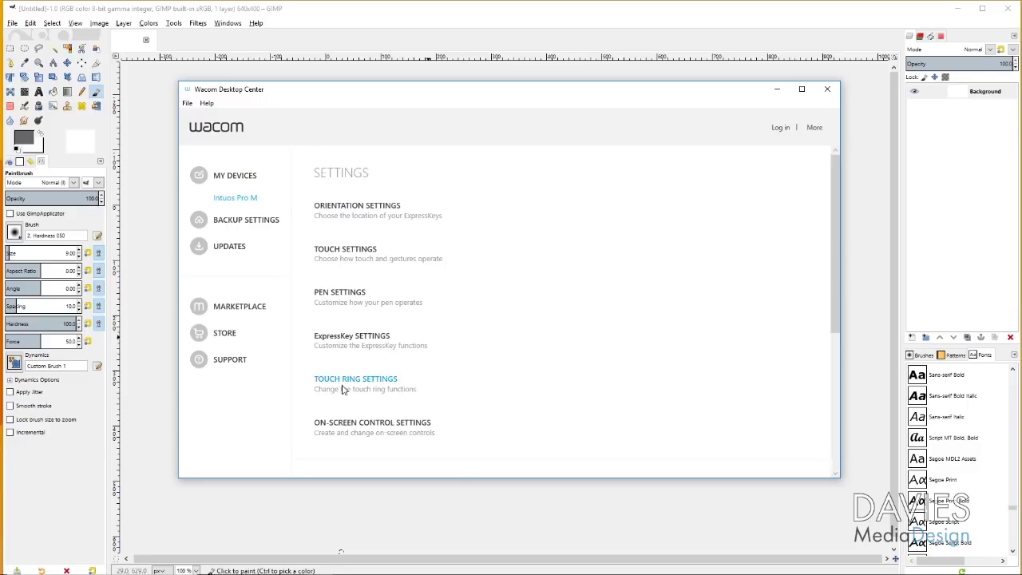
# Step: Open the tablet's ExpressKey settings
pyautogui.click(355, 339)
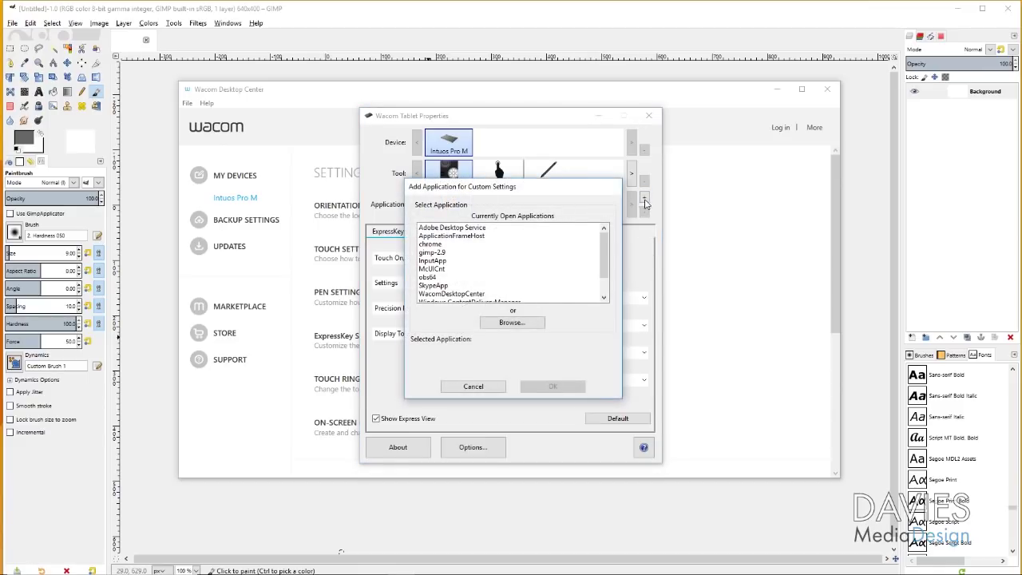
# Step: Add gimp-2.9 from the currently open applications for custom settings
pyautogui.click(442, 254)
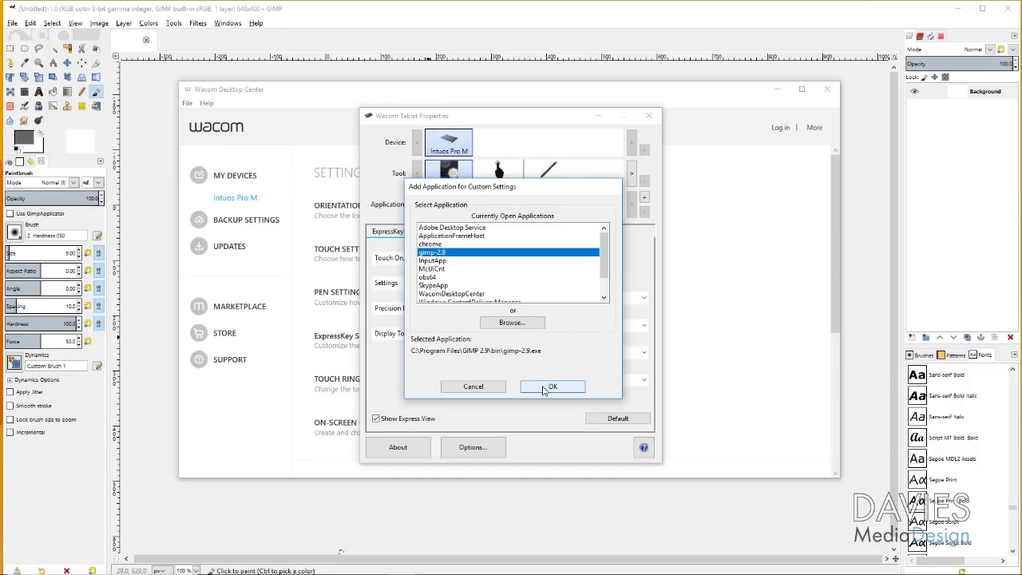
pyautogui.click(543, 388)
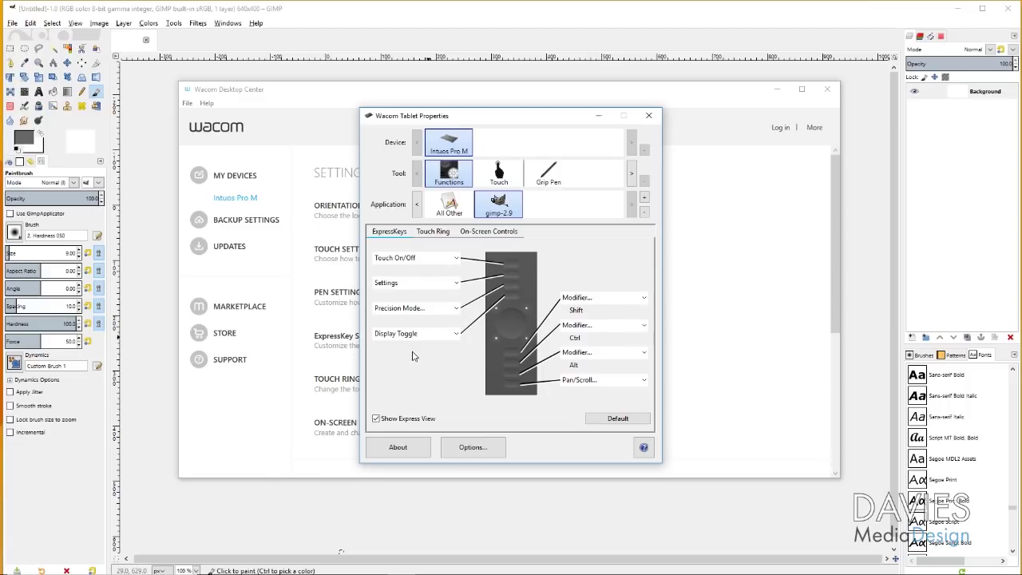
# Step: Check the Touch On/Off key's actions without changing them, then display GIMP's Touch Ring assignments
pyautogui.click(457, 259)
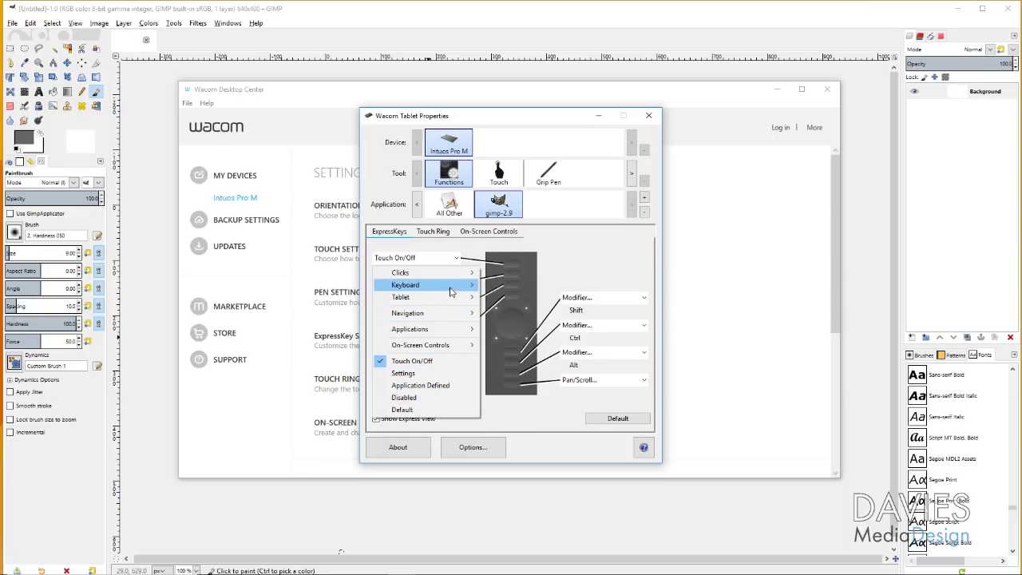
pyautogui.moveTo(453, 289)
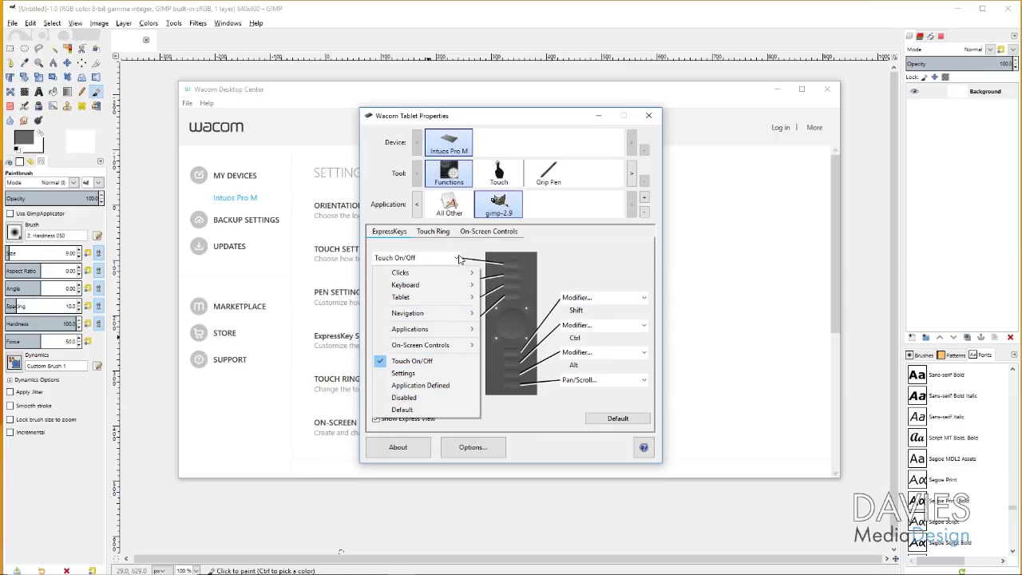
pyautogui.click(573, 249)
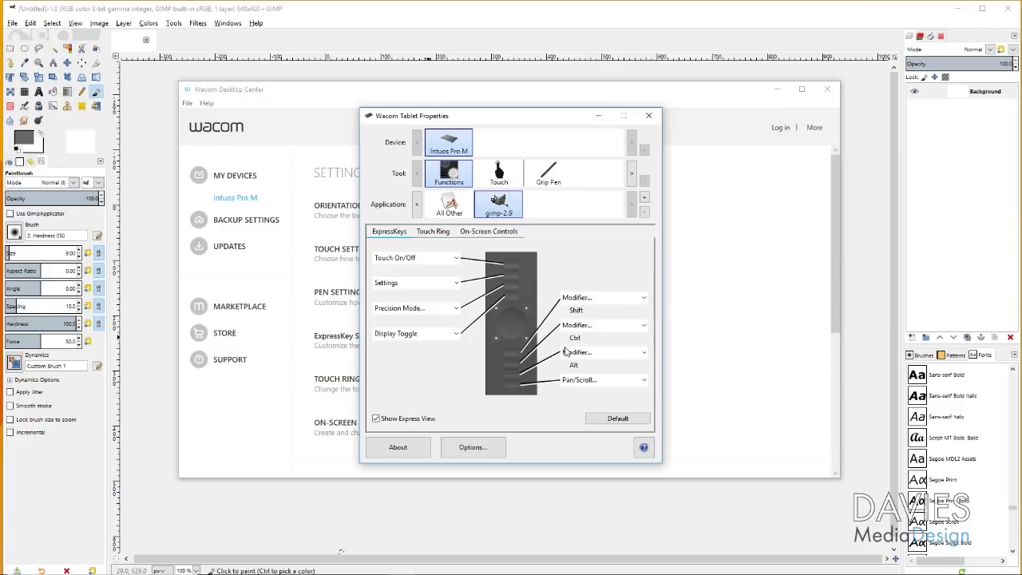
pyautogui.click(447, 232)
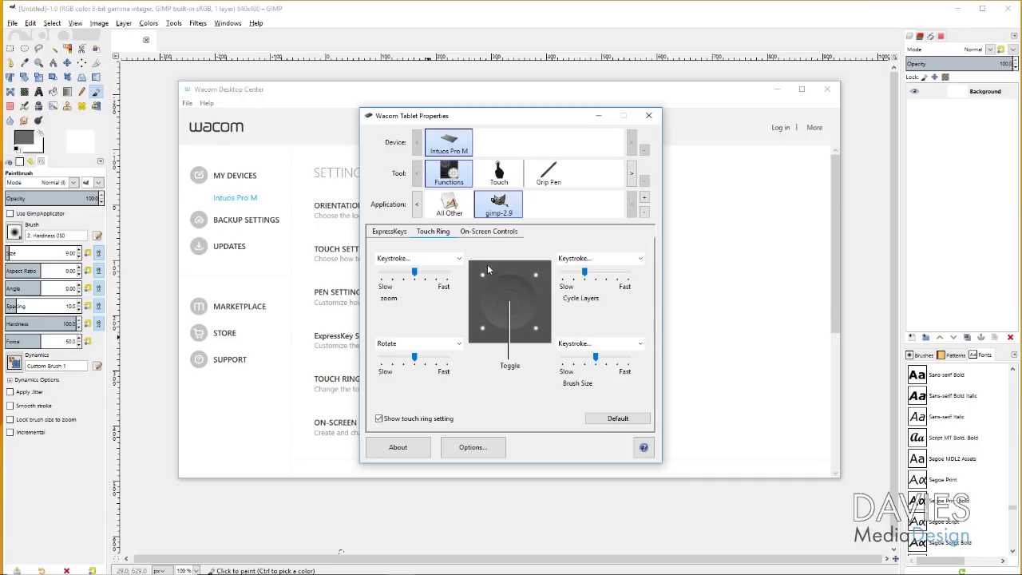
# Step: View the On-Screen Controls, go back to ExpressKeys, and list the Pan/Scroll key's actions
pyautogui.click(487, 232)
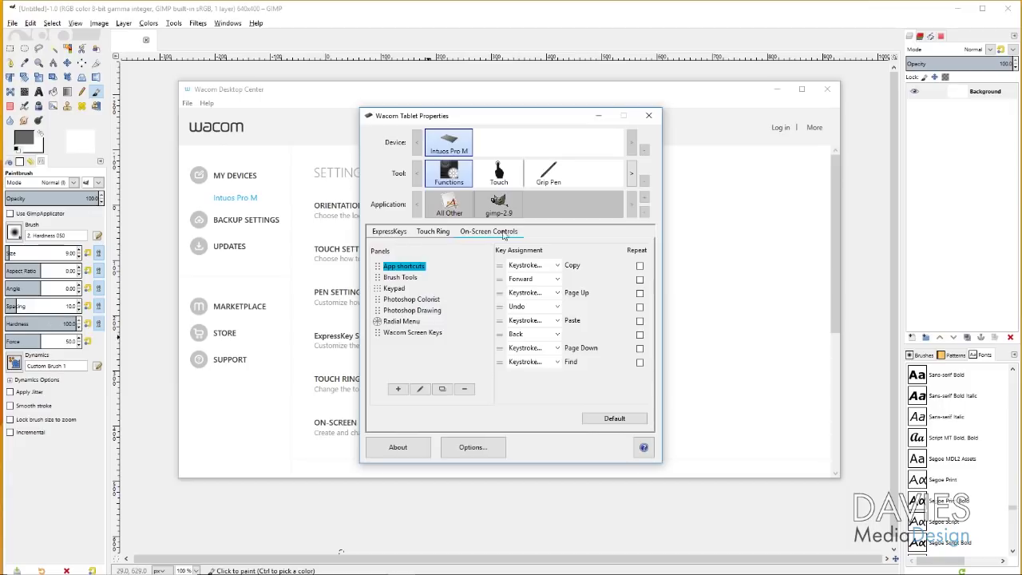
pyautogui.click(396, 232)
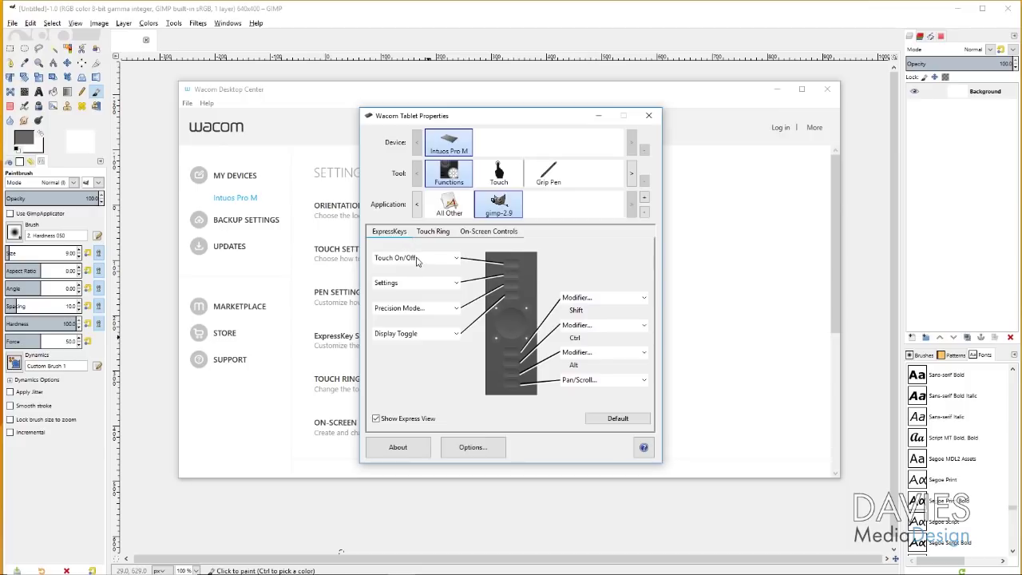
pyautogui.click(581, 382)
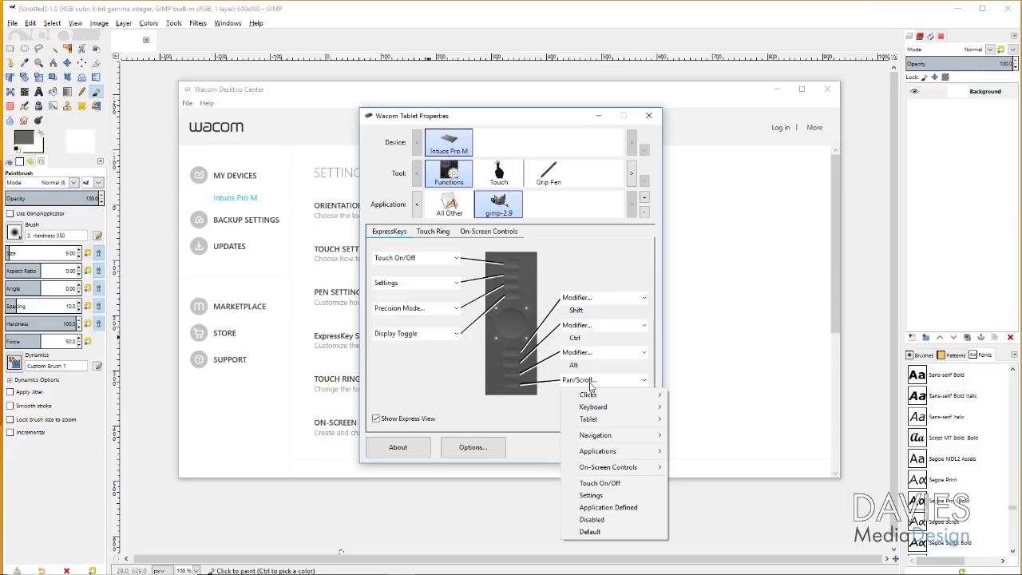
# Step: Assign the Brush Tools panel to the Pan/Scroll key and bring it up near the canvas
pyautogui.moveTo(626, 467)
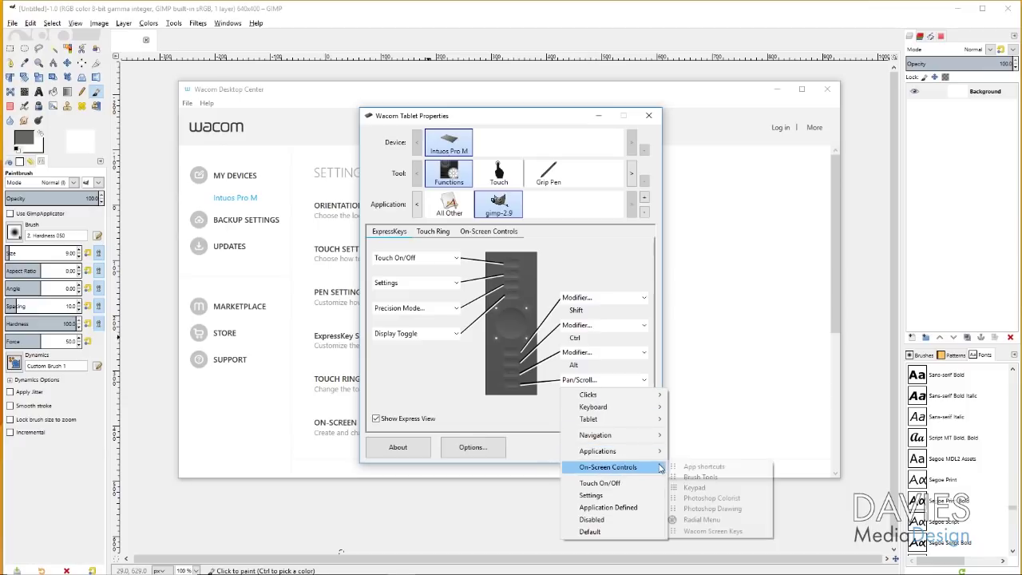
pyautogui.click(701, 477)
pyautogui.click(496, 15)
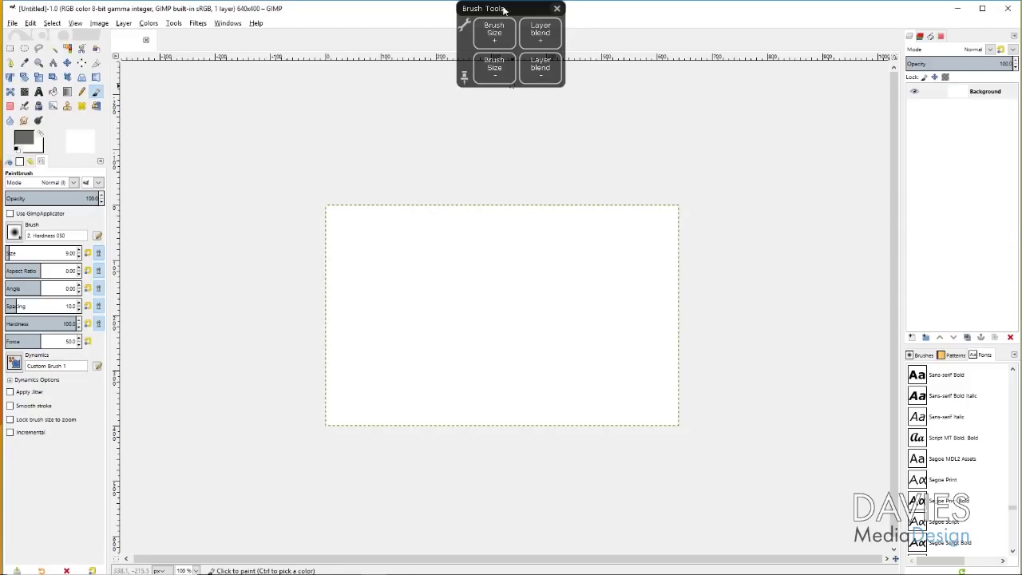
pyautogui.moveTo(517, 11)
pyautogui.mouseDown()
pyautogui.moveTo(501, 45)
pyautogui.moveTo(503, 83)
pyautogui.mouseUp()
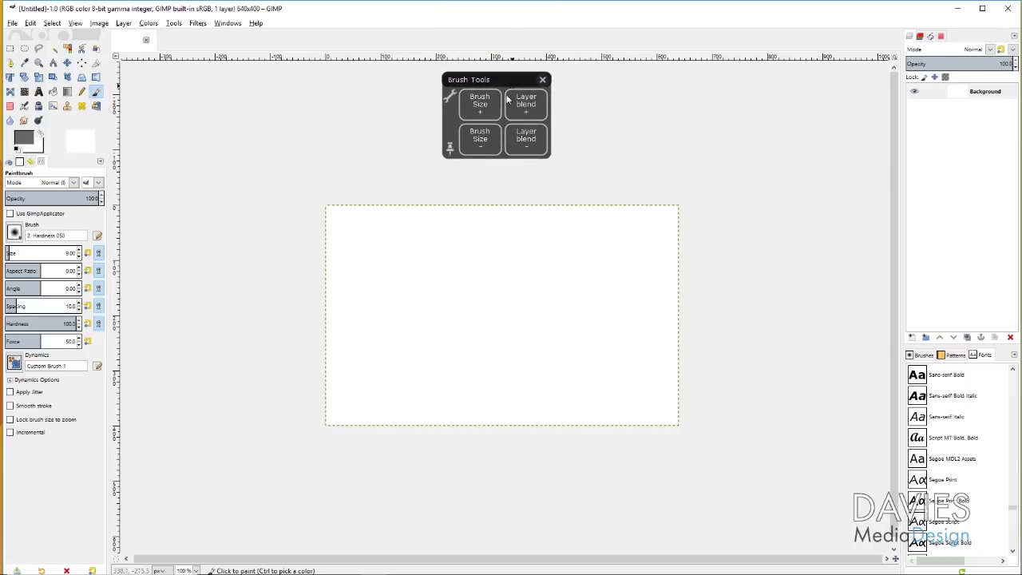
# Step: Test brush size up and back to 9, close the panel, and restore the key's default
pyautogui.click(477, 114)
pyautogui.click(491, 139)
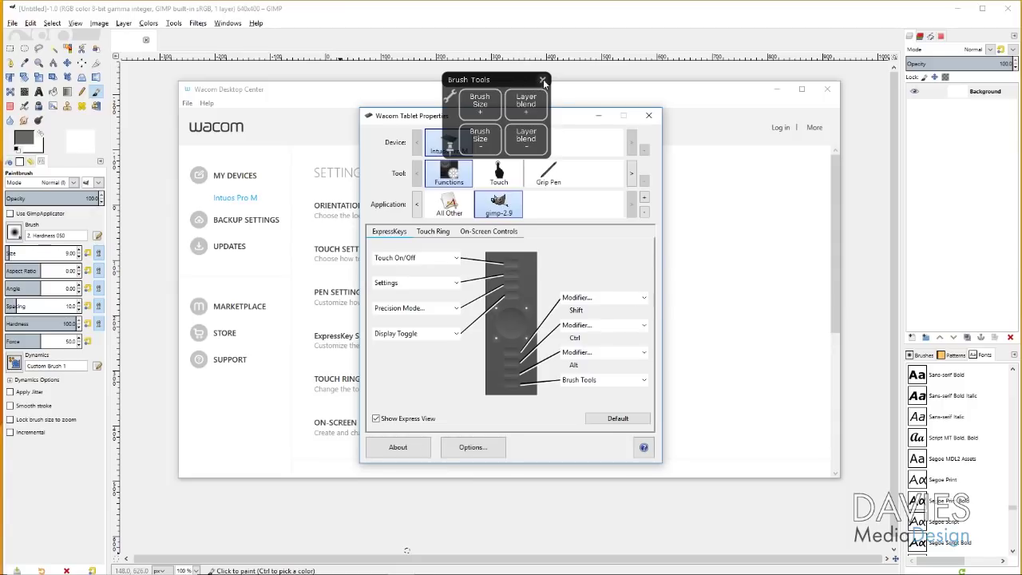
pyautogui.click(542, 80)
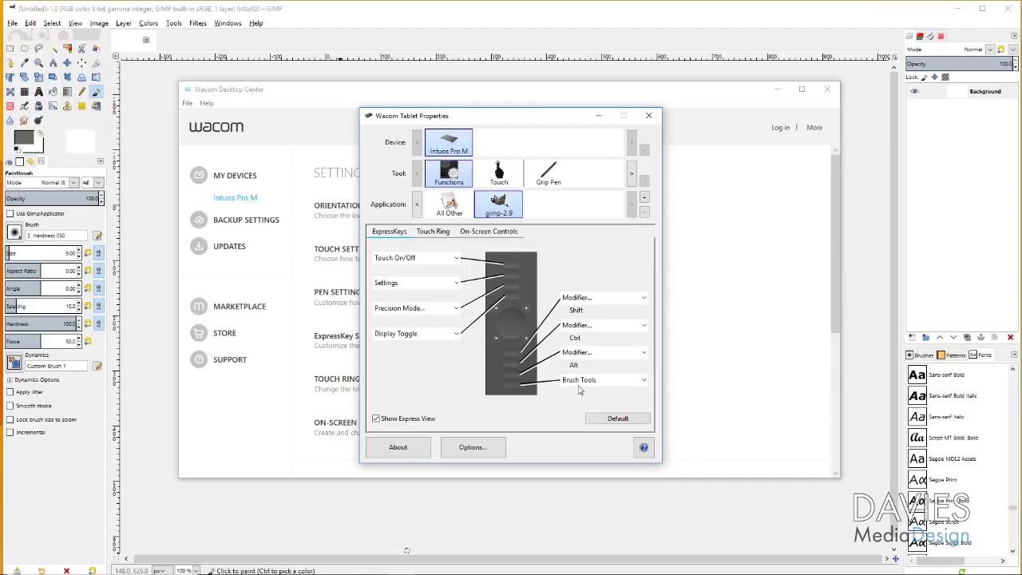
pyautogui.click(610, 419)
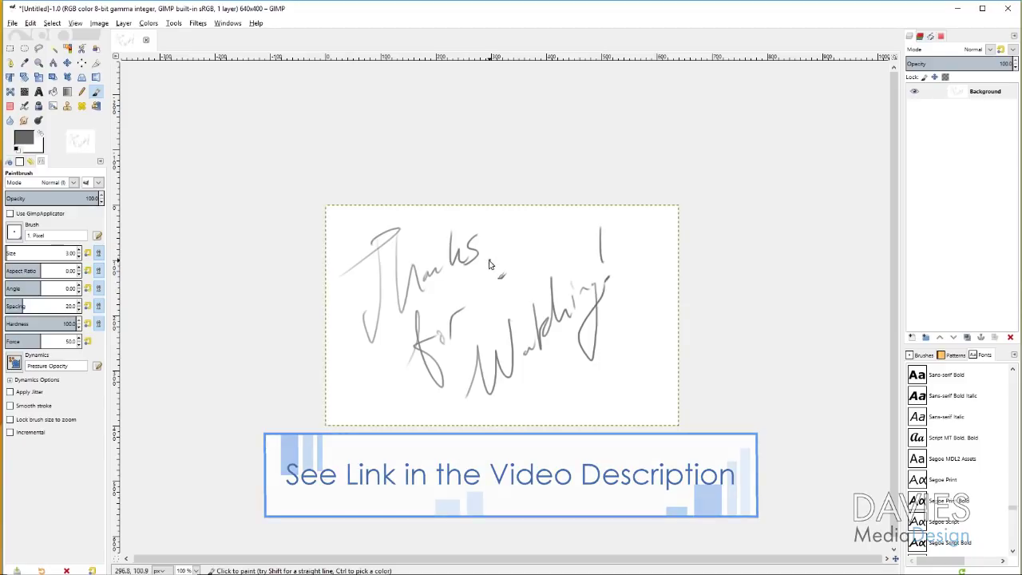
# Step: Draw a long diagonal flourish under 'Thanks' running down across 'for'
pyautogui.moveTo(393, 338); pyautogui.dragTo(476, 261)
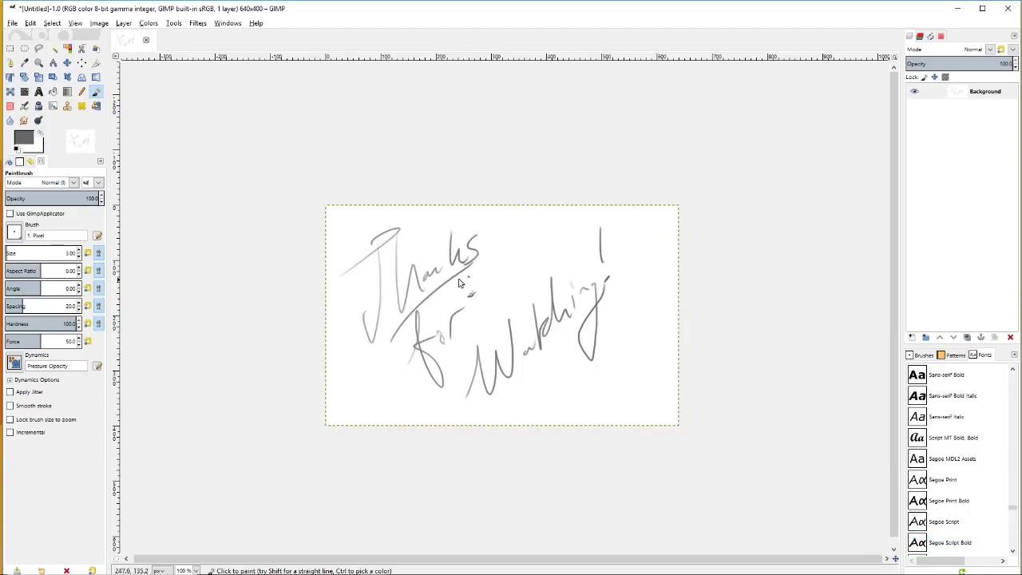